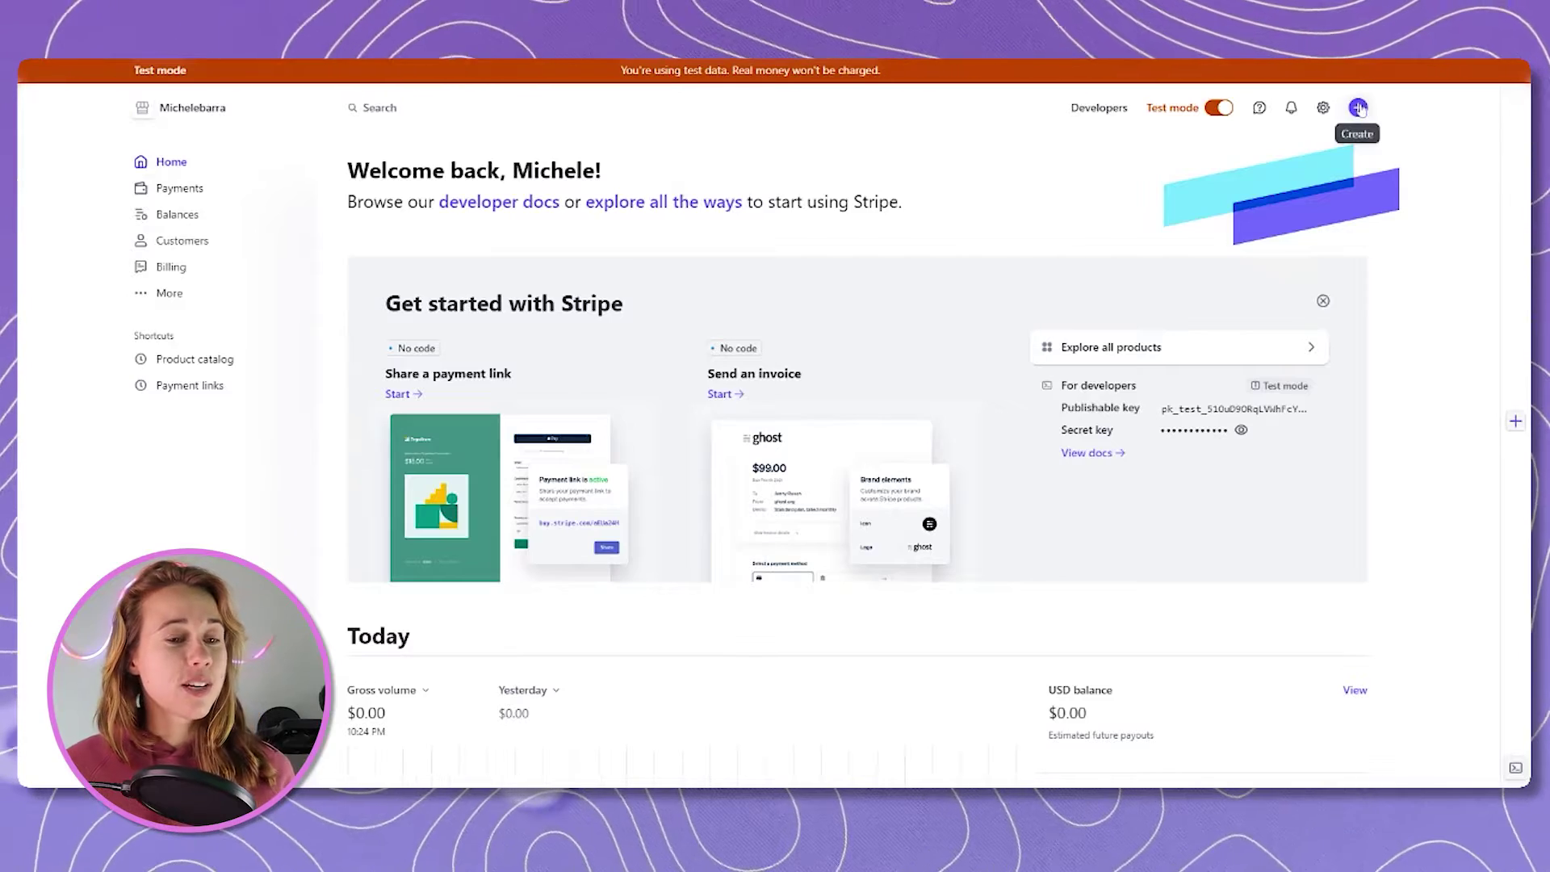
# Open the Create (+) menu on the Stripe dashboard to list the online payment types.
pyautogui.click(1359, 109)
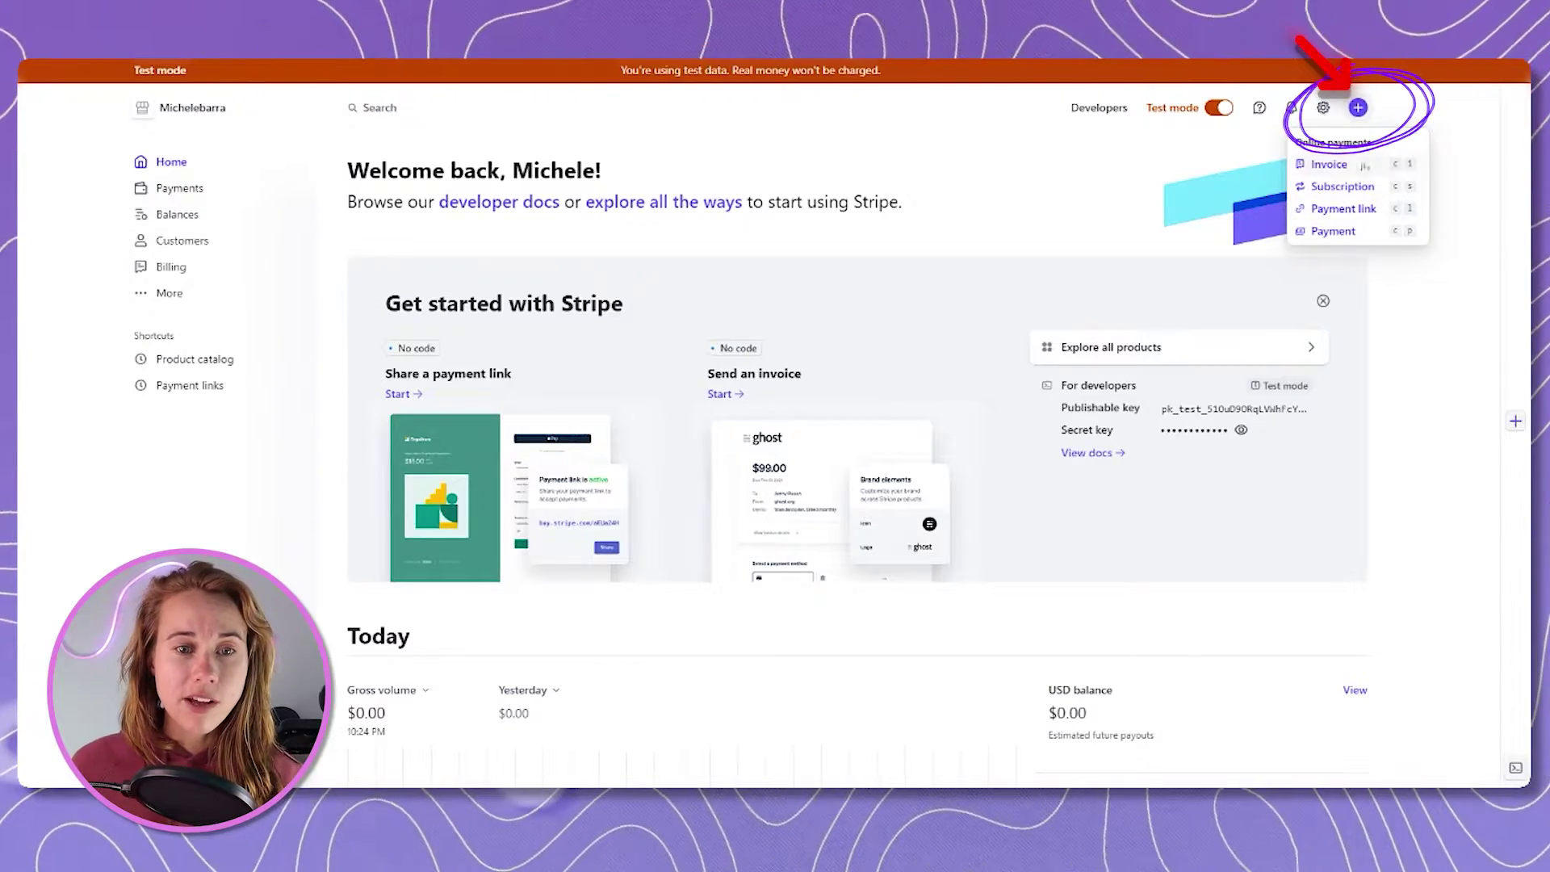
# Choose Payment link to start a new payment link.
pyautogui.click(1353, 209)
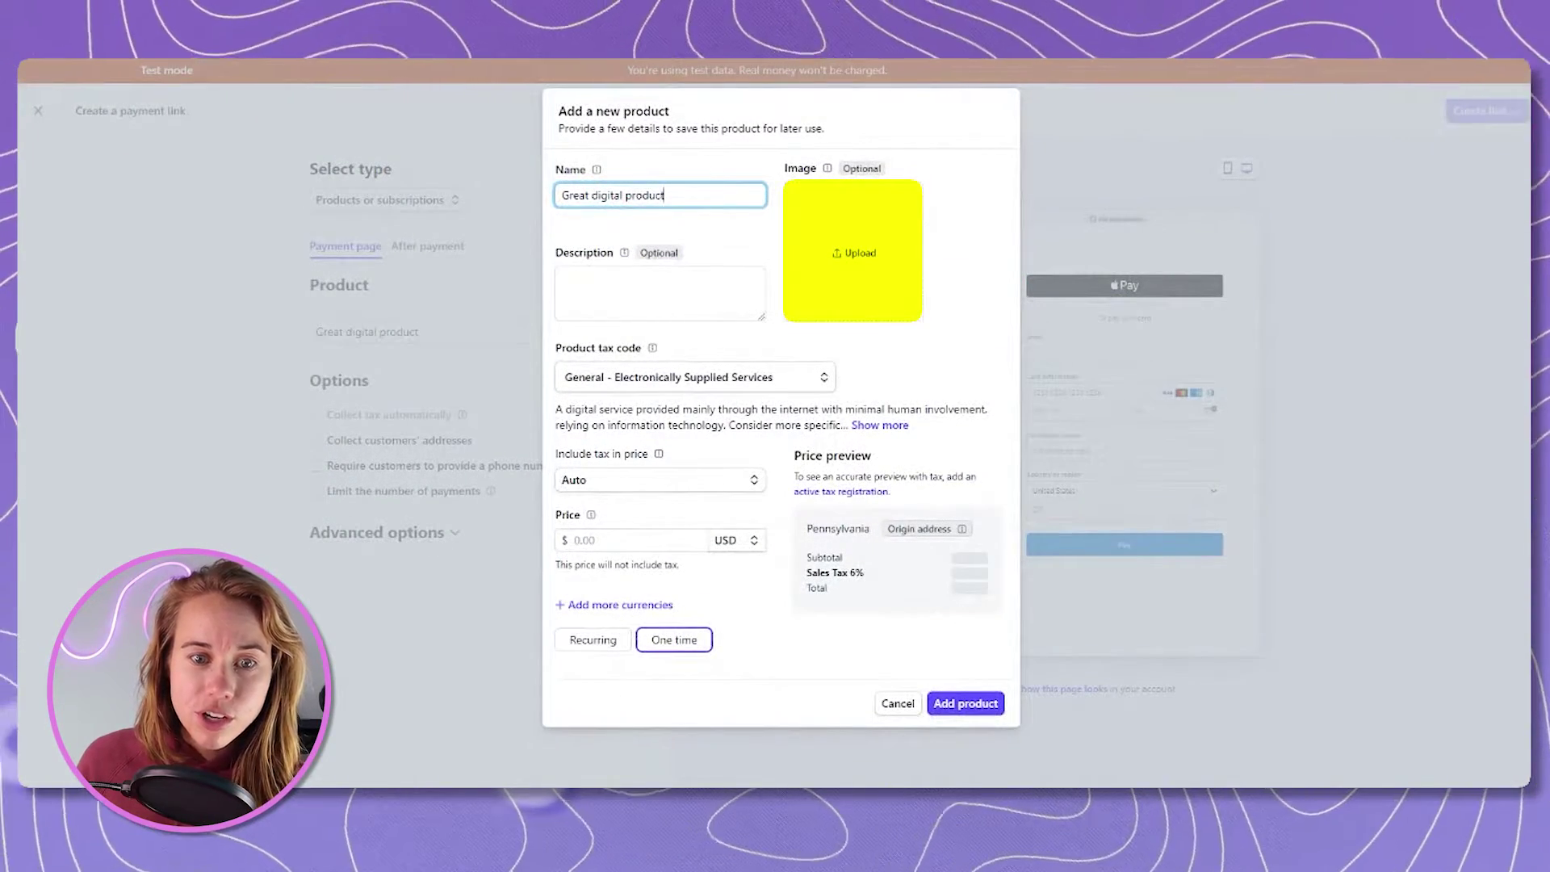
# Save the one-time $4.50 USD 'Great digital product' onto the link and go to After payment settings.
pyautogui.press('Tab')
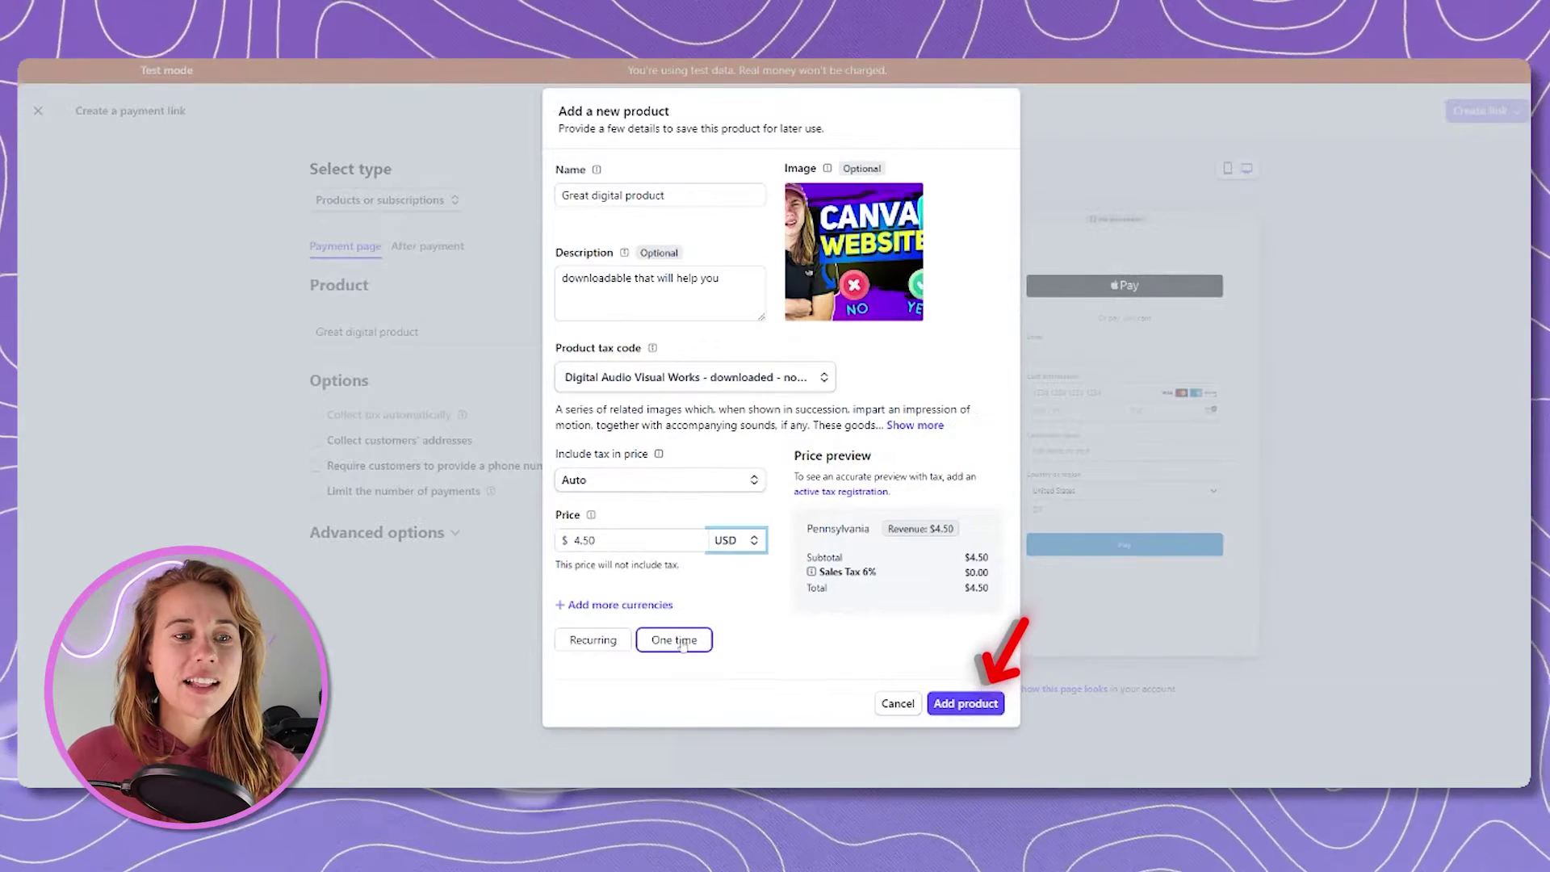
pyautogui.click(967, 704)
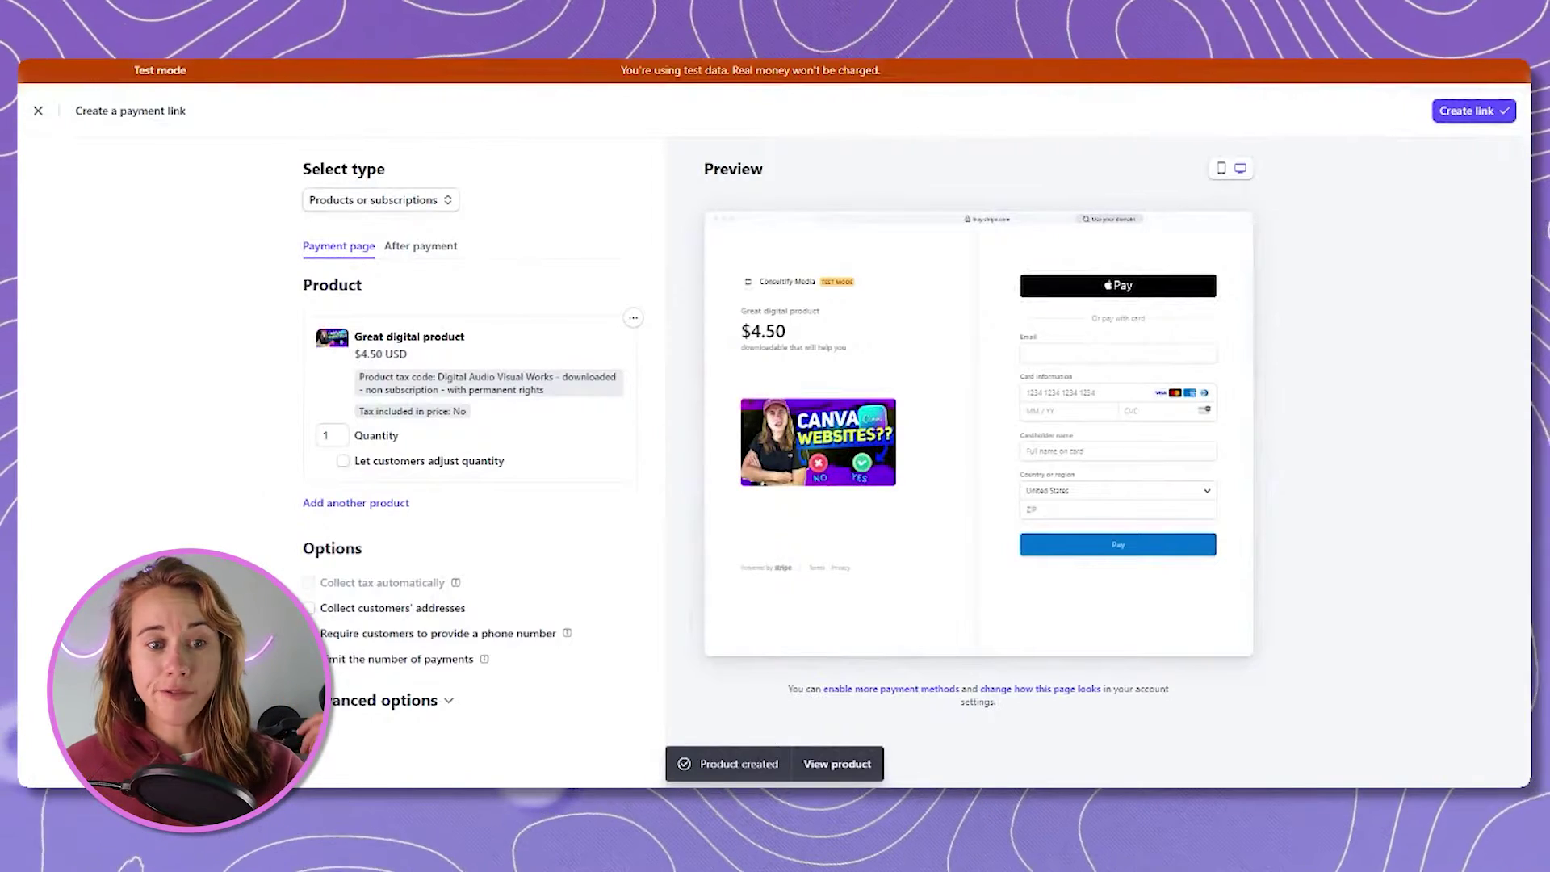
pyautogui.click(420, 245)
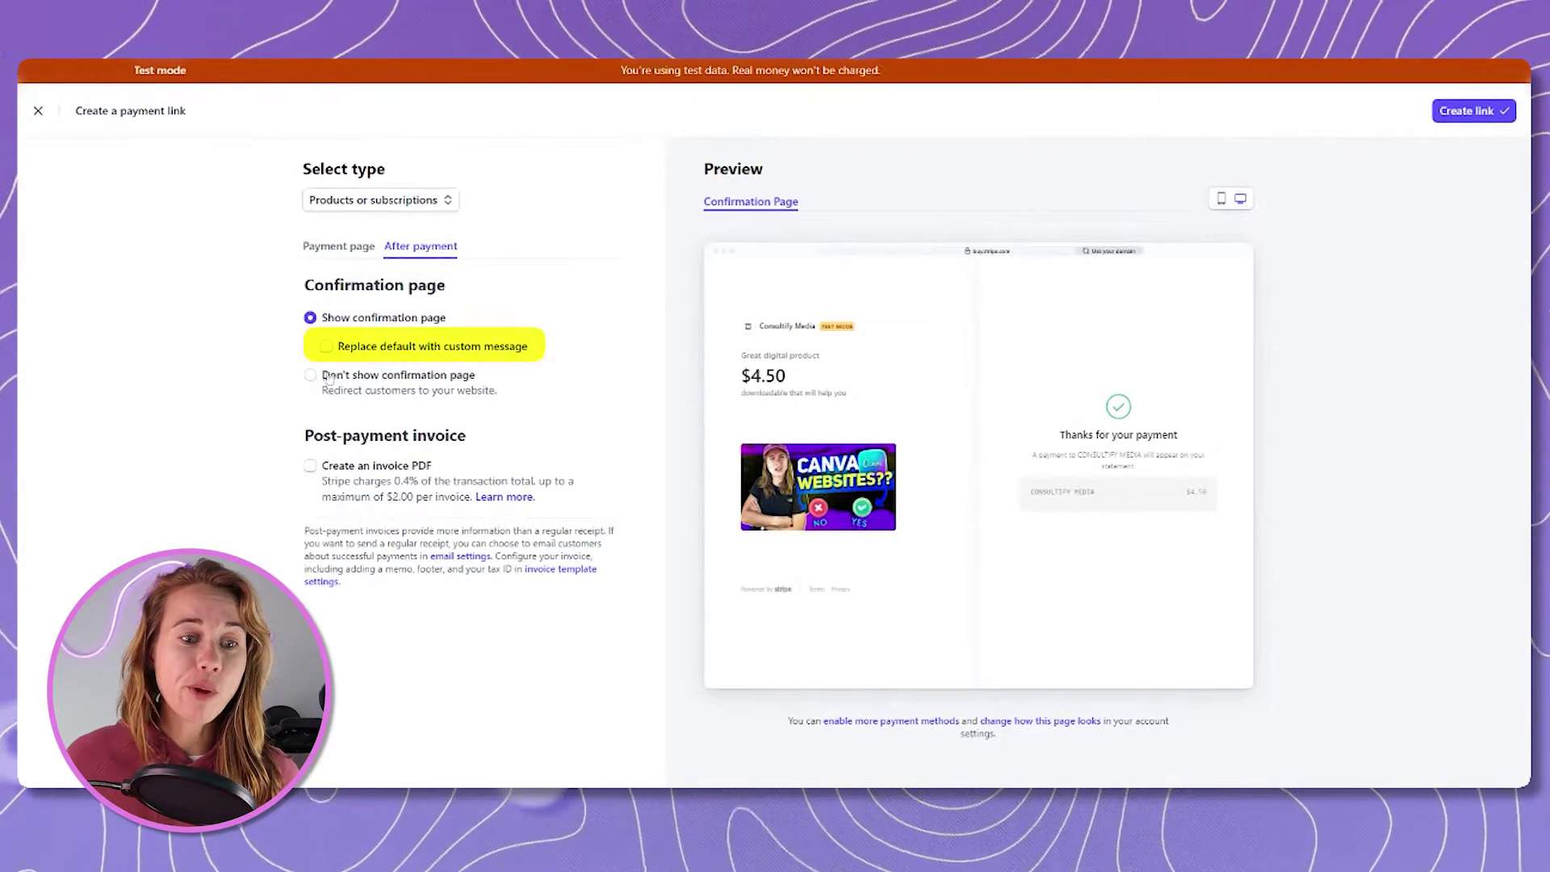
# Use a custom confirmation: pasted thank-you text, the Google Docs download link below, and a larger box.
pyautogui.click(327, 347)
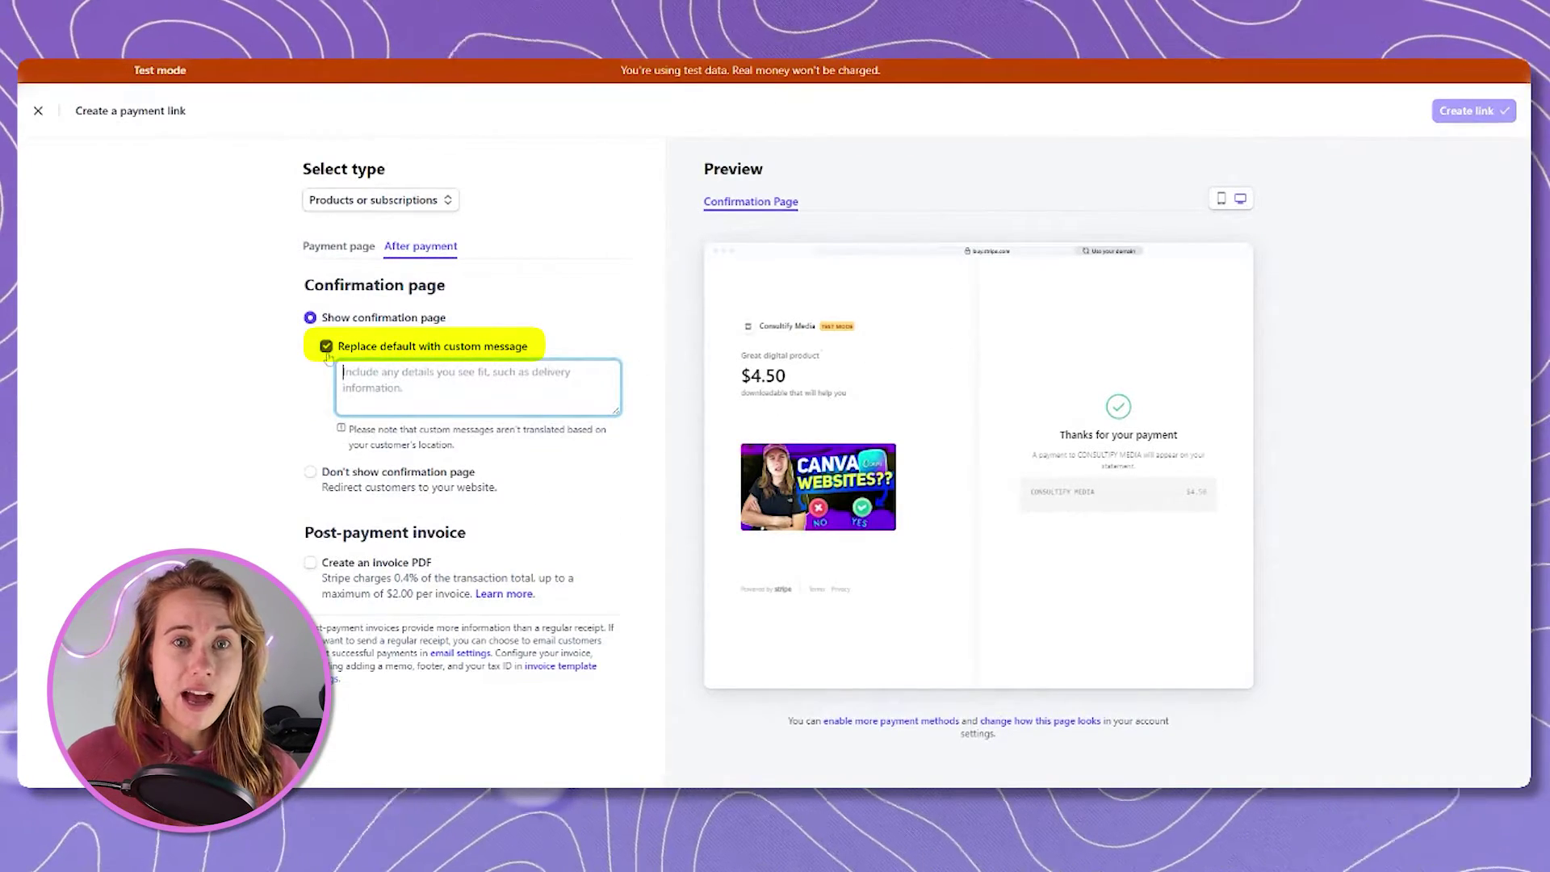
pyautogui.write('Thanks for buying-click link below to download your product.')
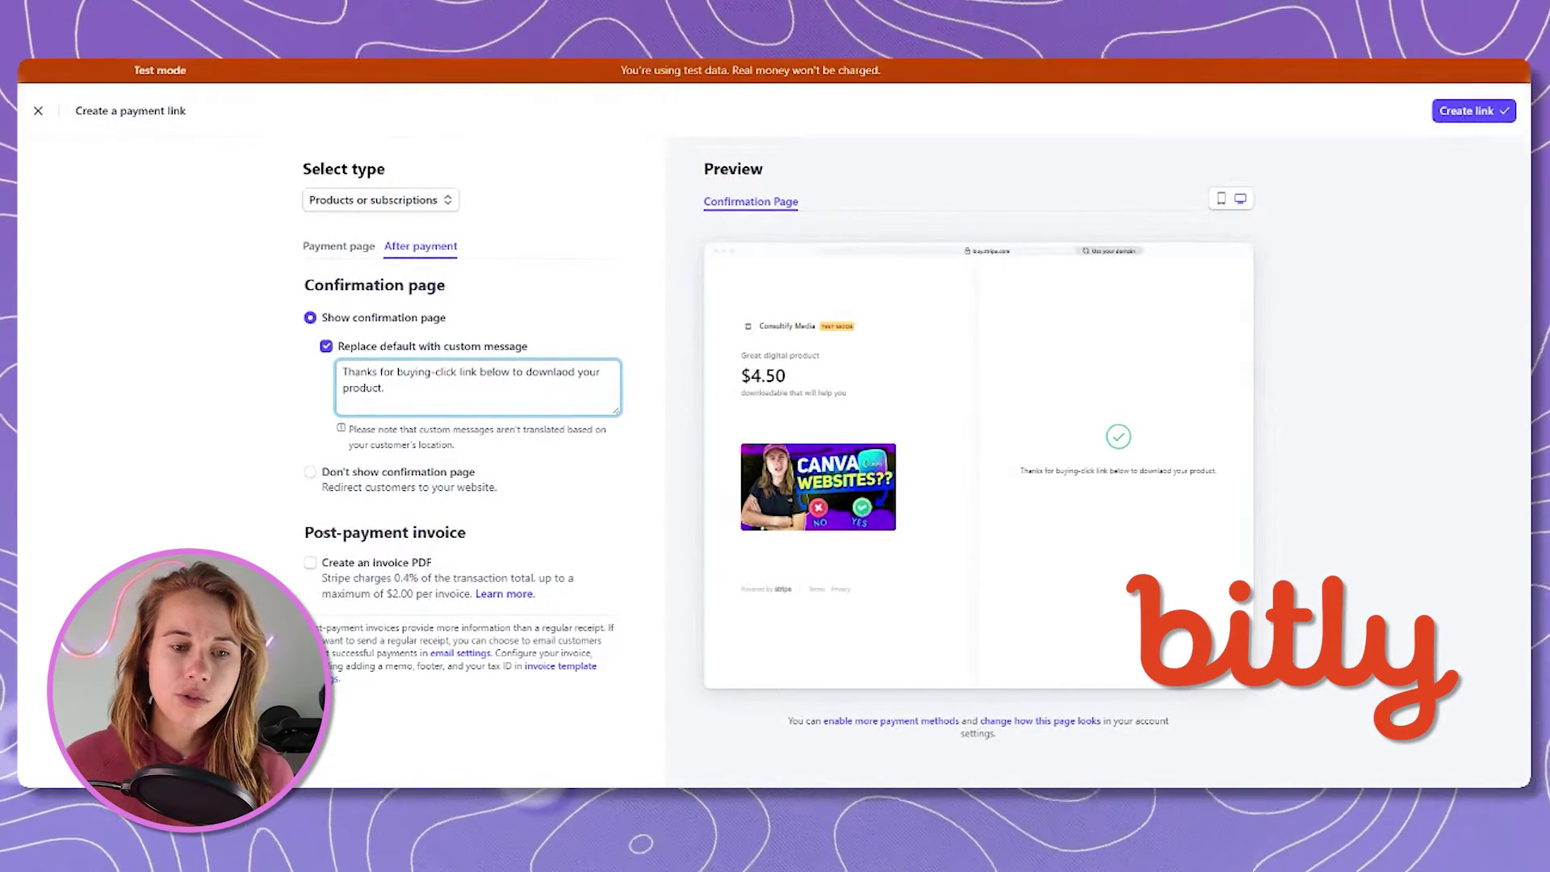
pyautogui.click(390, 517)
pyautogui.click(344, 403)
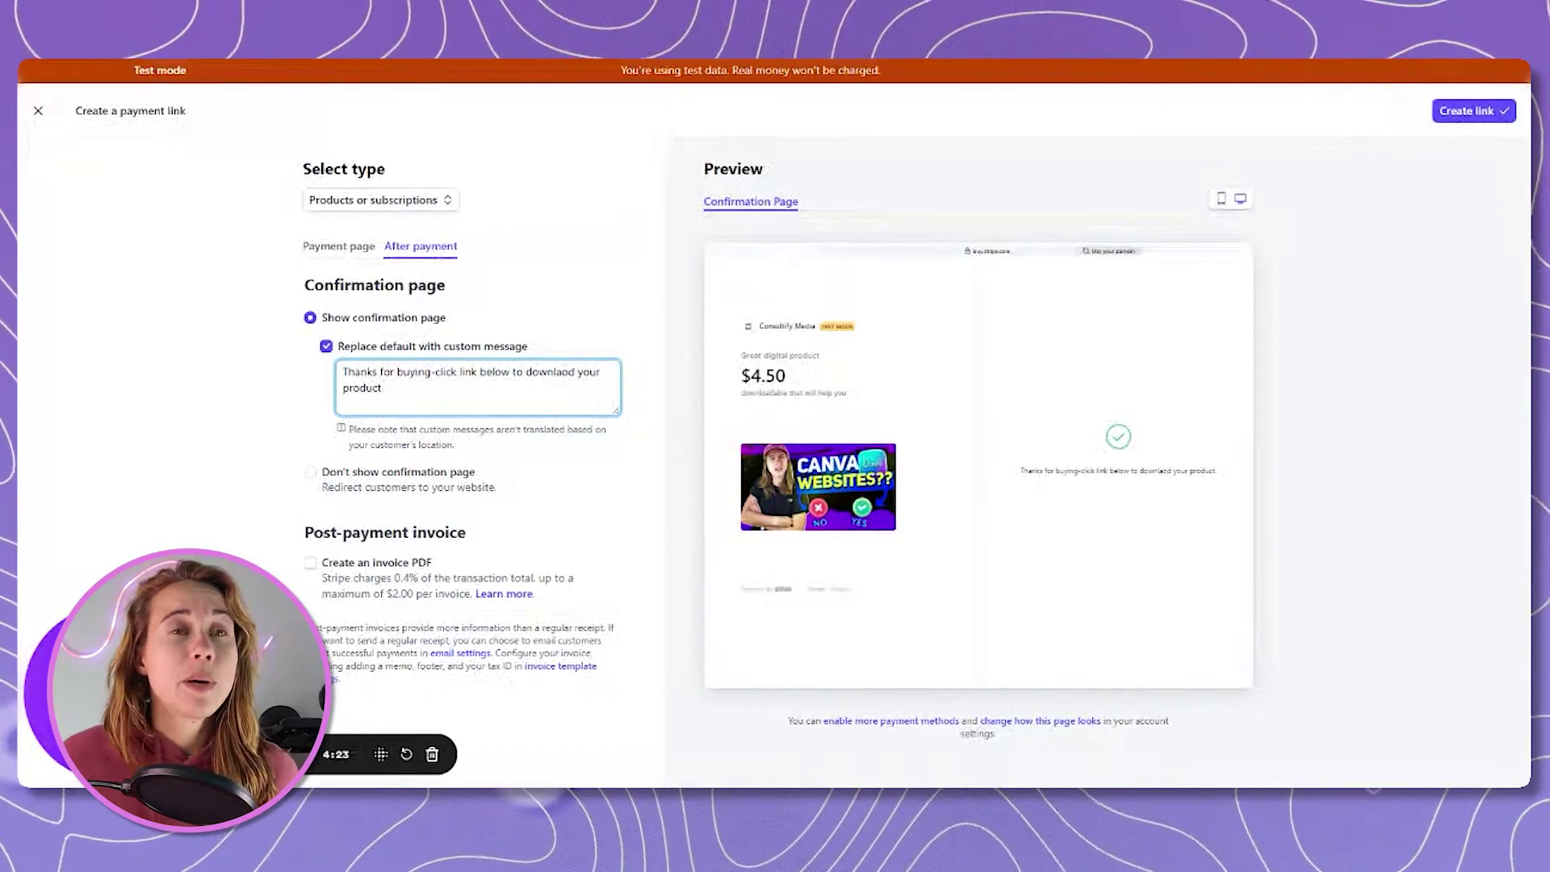
pyautogui.hotkey('ctrl', 'v')
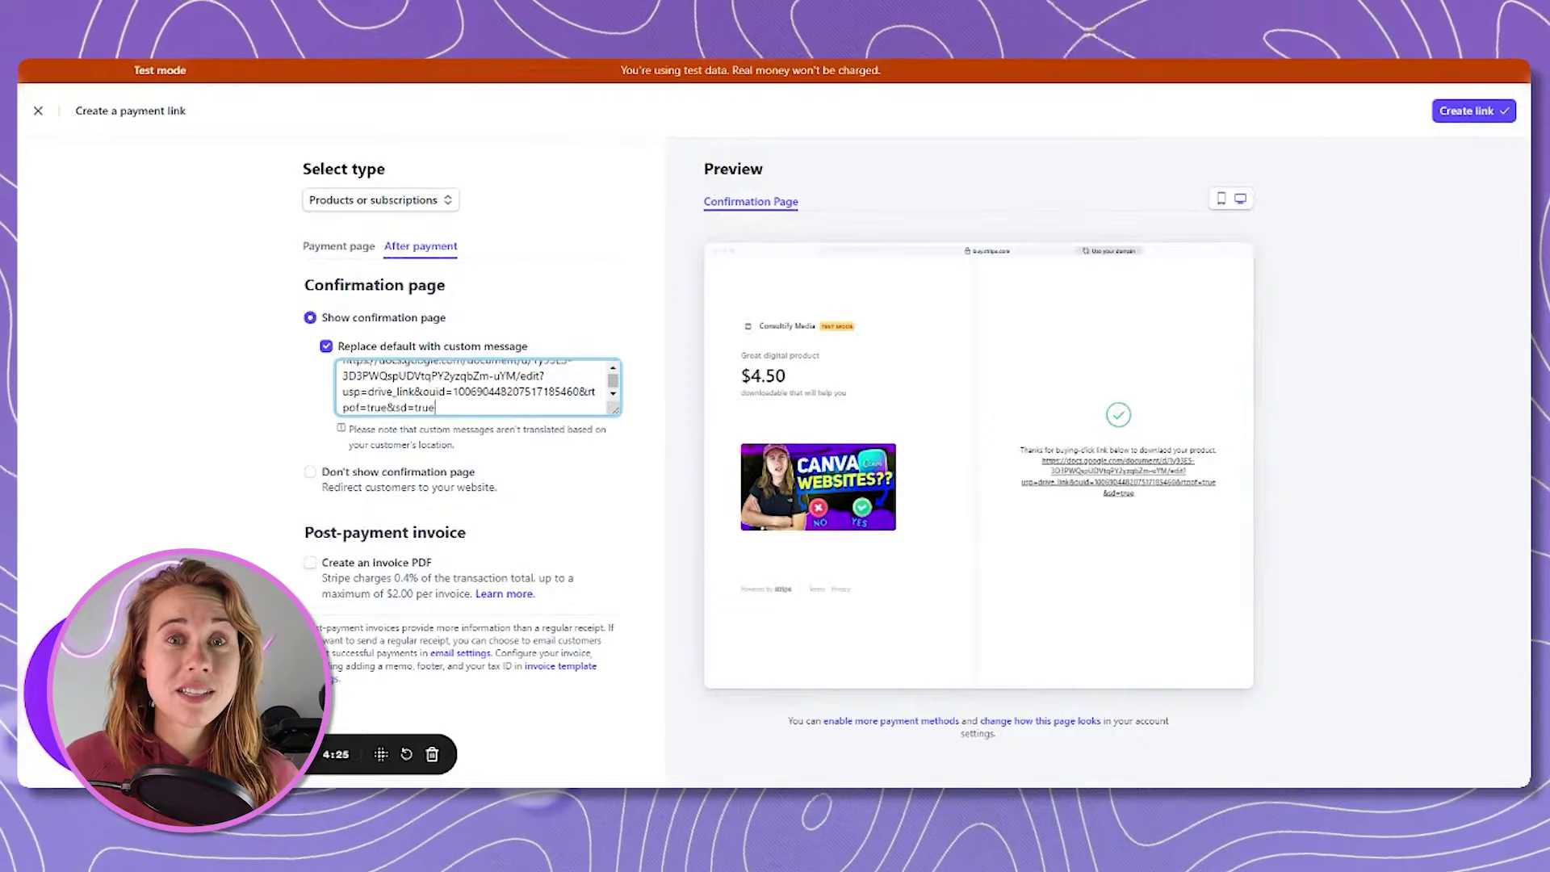
pyautogui.moveTo(608, 407); pyautogui.dragTo(634, 445)
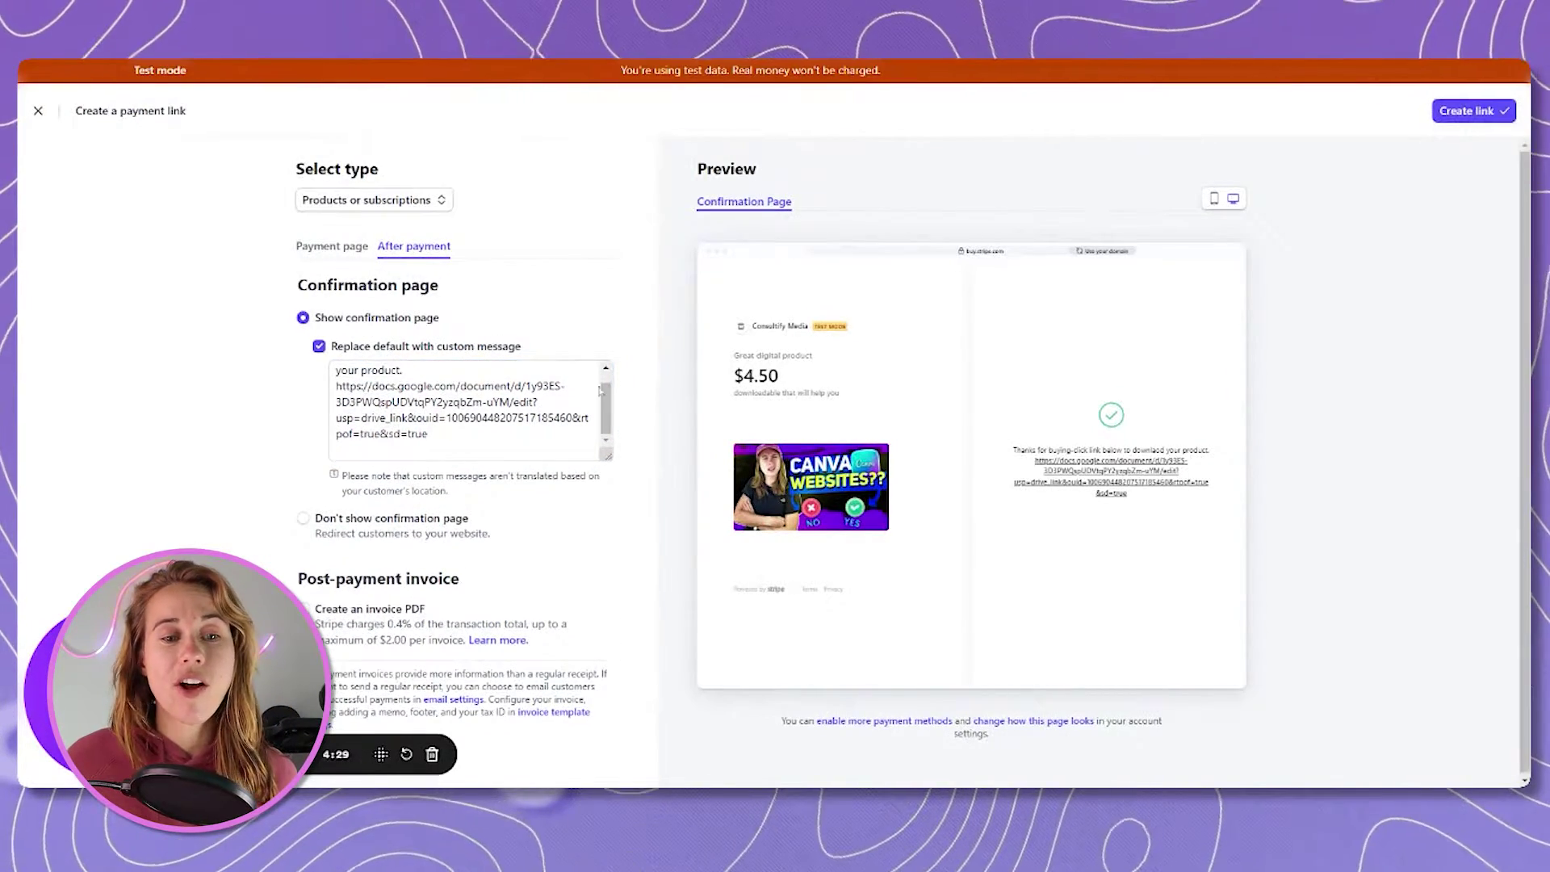
pyautogui.click(606, 367)
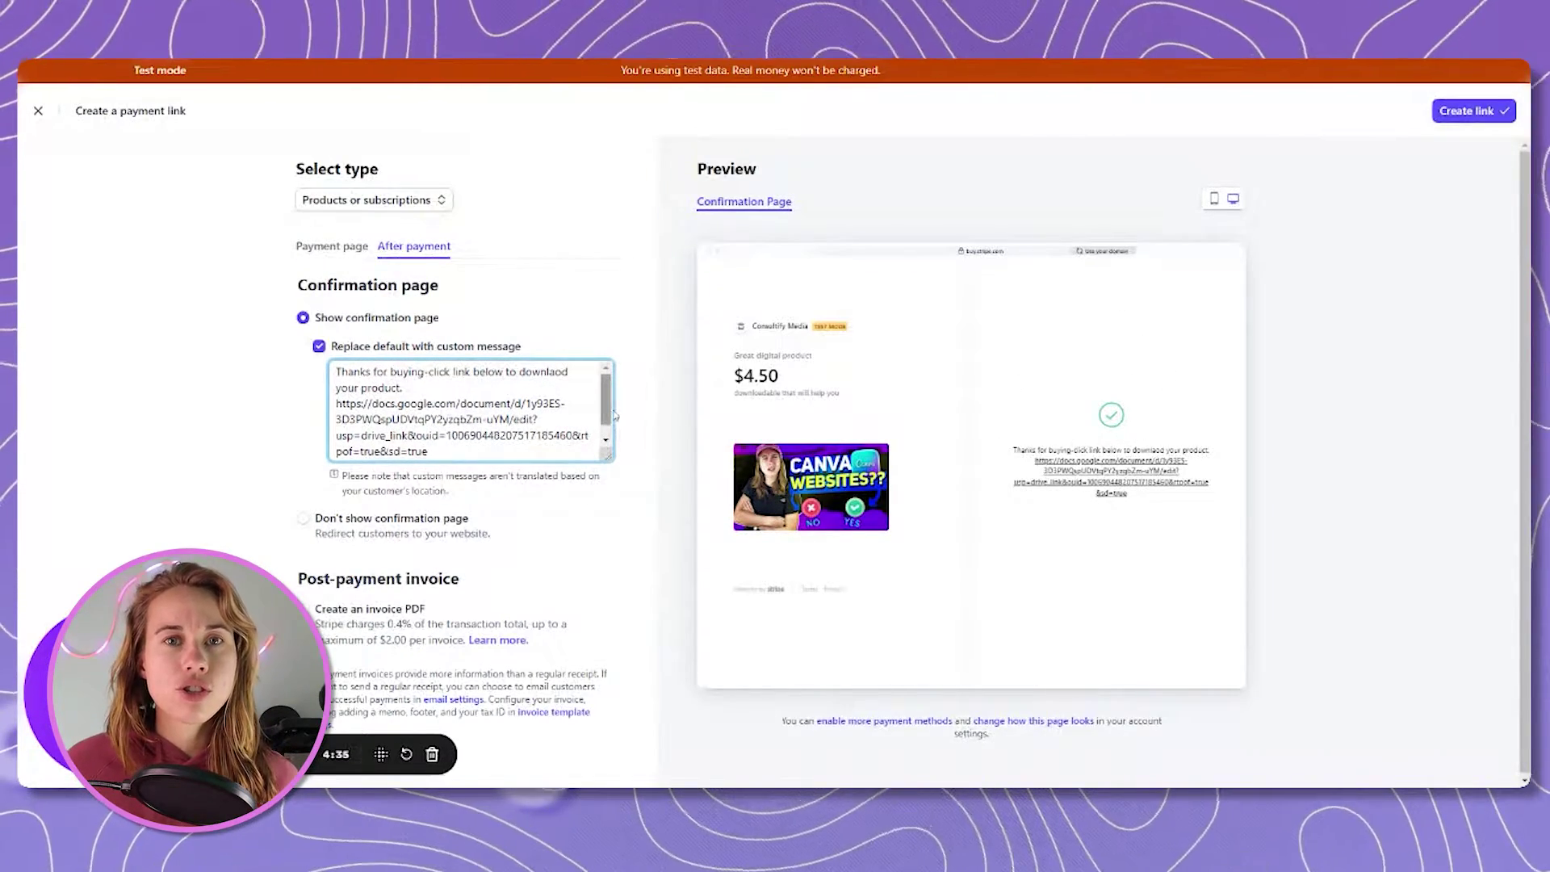
pyautogui.moveTo(611, 406); pyautogui.dragTo(611, 408)
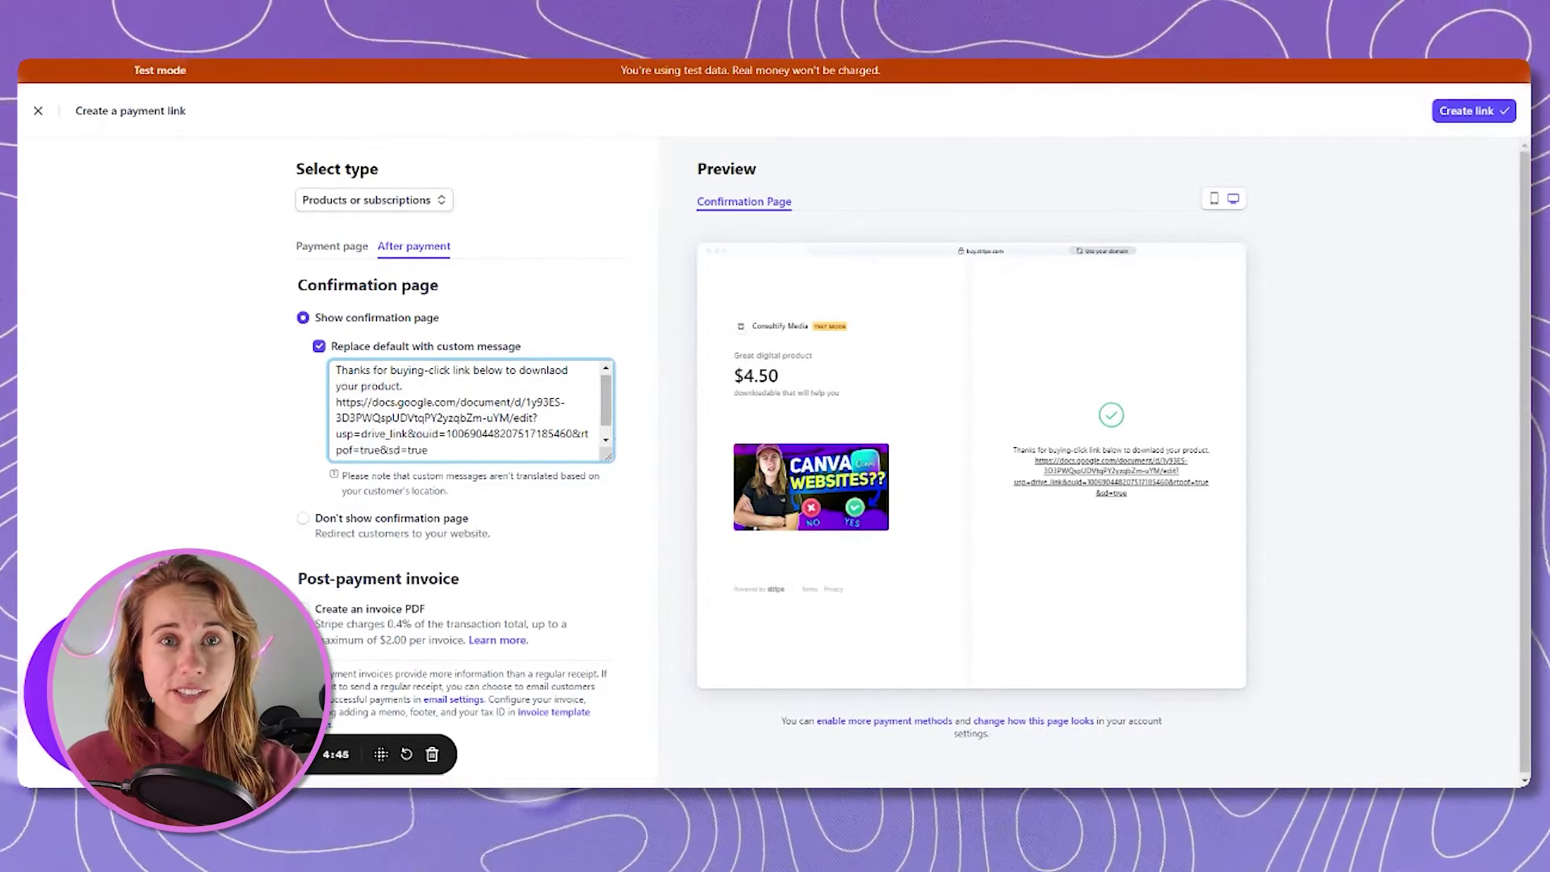
pyautogui.moveTo(336, 402); pyautogui.dragTo(428, 436)
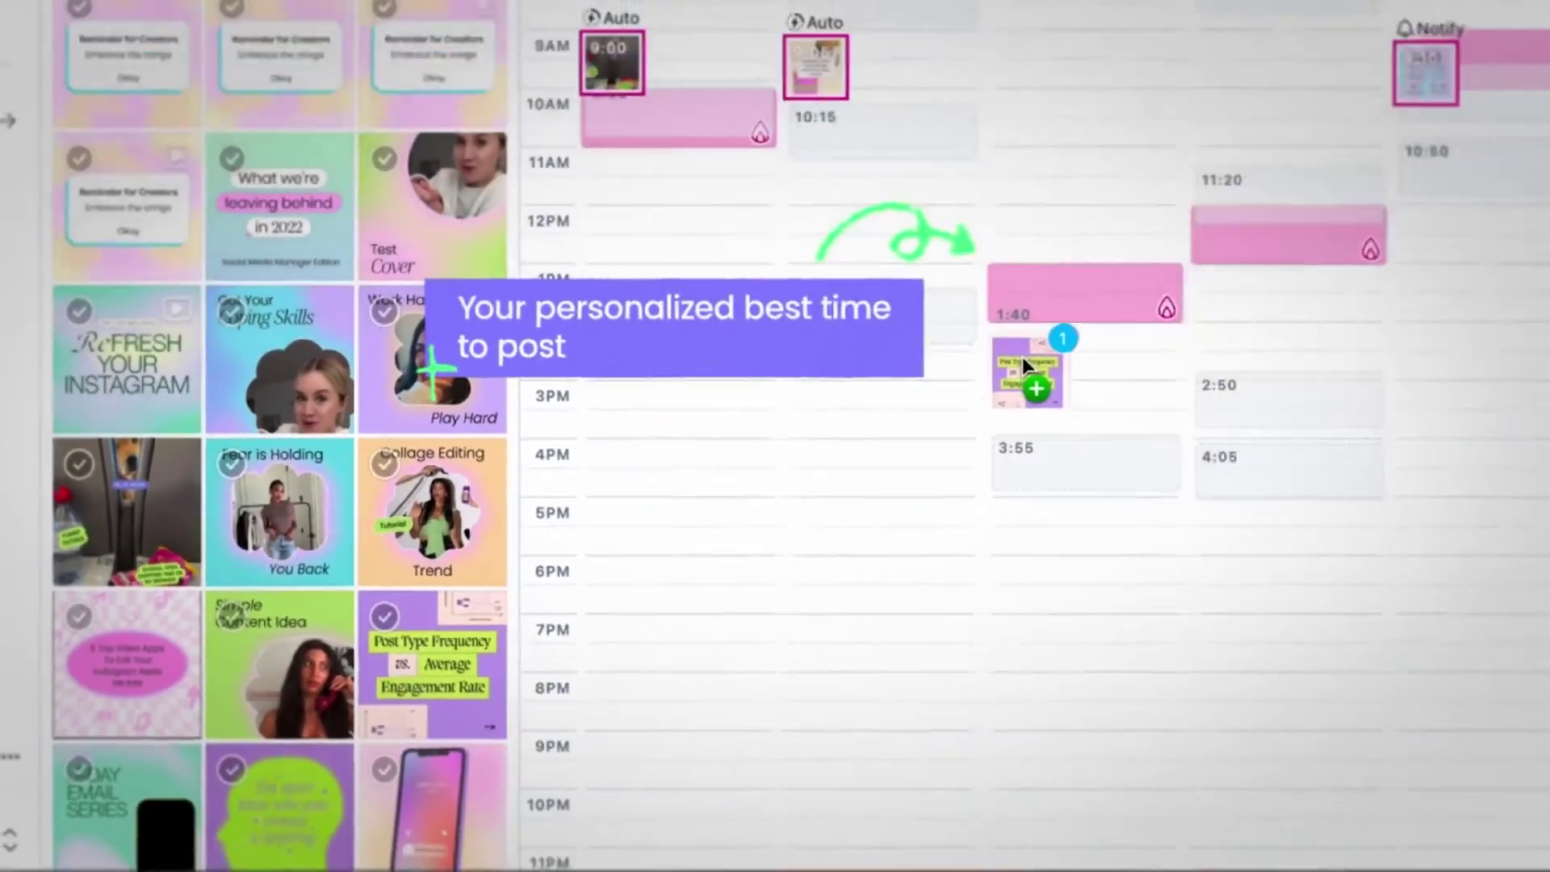
# Go to the Canva 'Special offer for digital product' page with the BUY NOW button.
pyautogui.moveTo(1022, 357); pyautogui.dragTo(1024, 360)
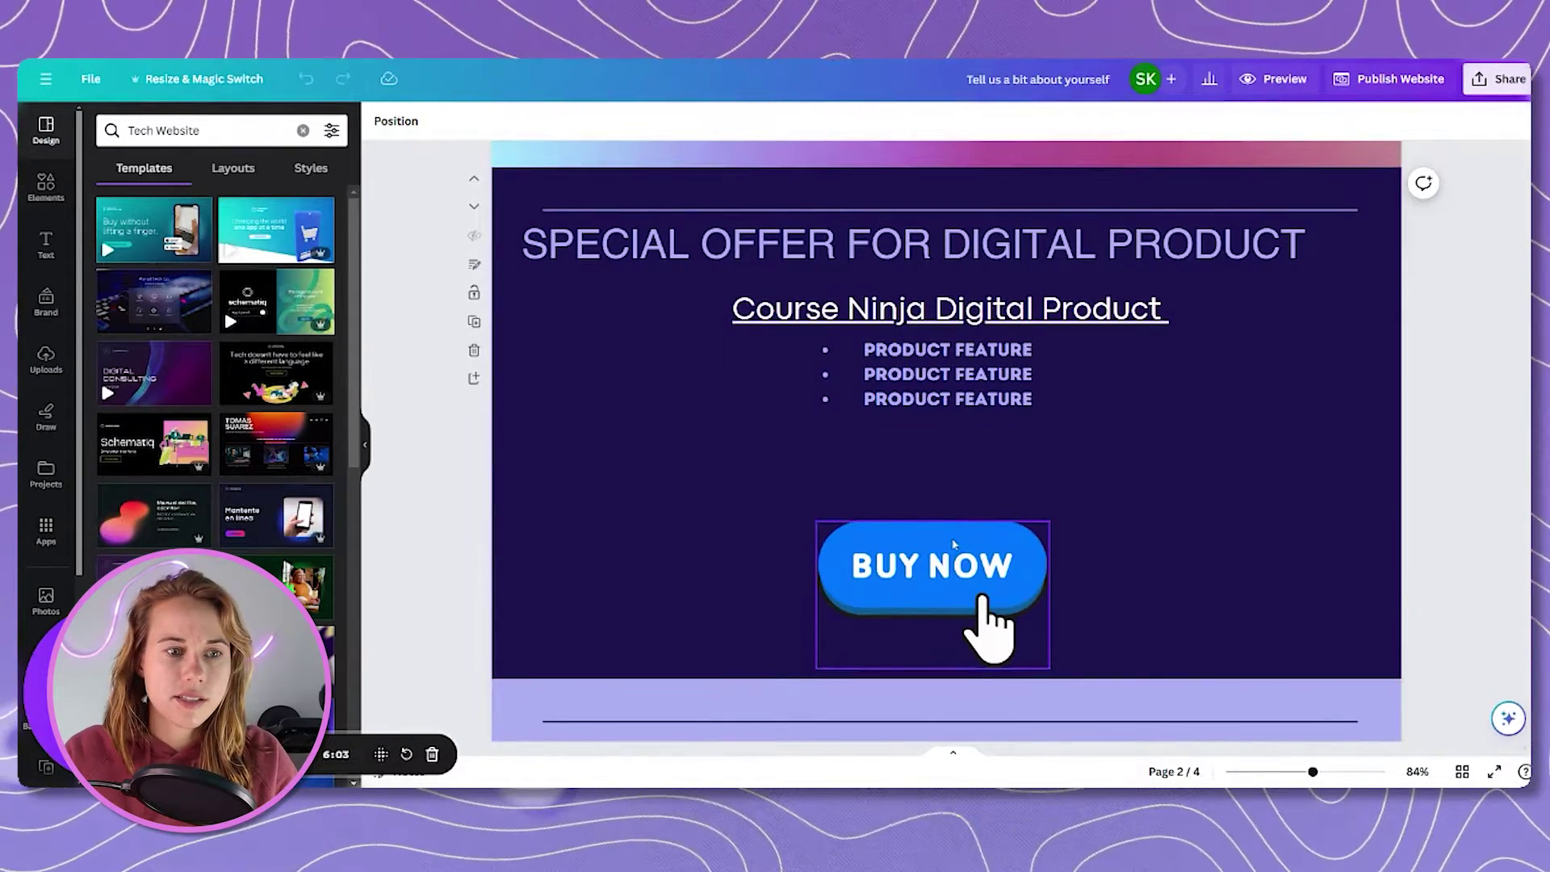
# Nudge the BUY NOW image slightly upward, undoing two accidental deletions.
pyautogui.click(944, 548)
pyautogui.moveTo(944, 548); pyautogui.dragTo(944, 516)
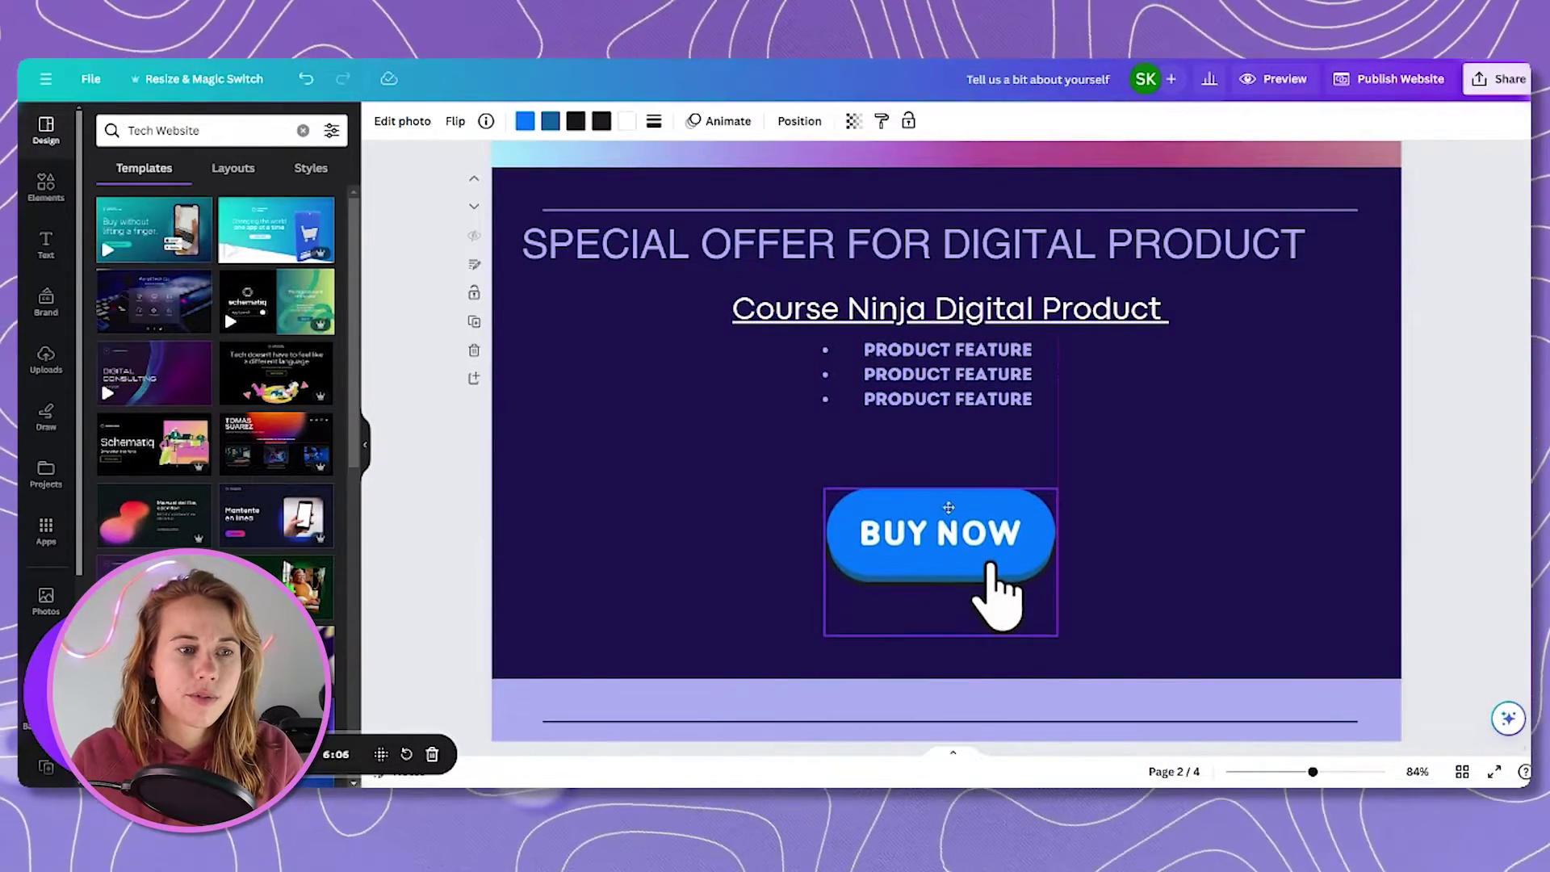
pyautogui.click(1040, 456)
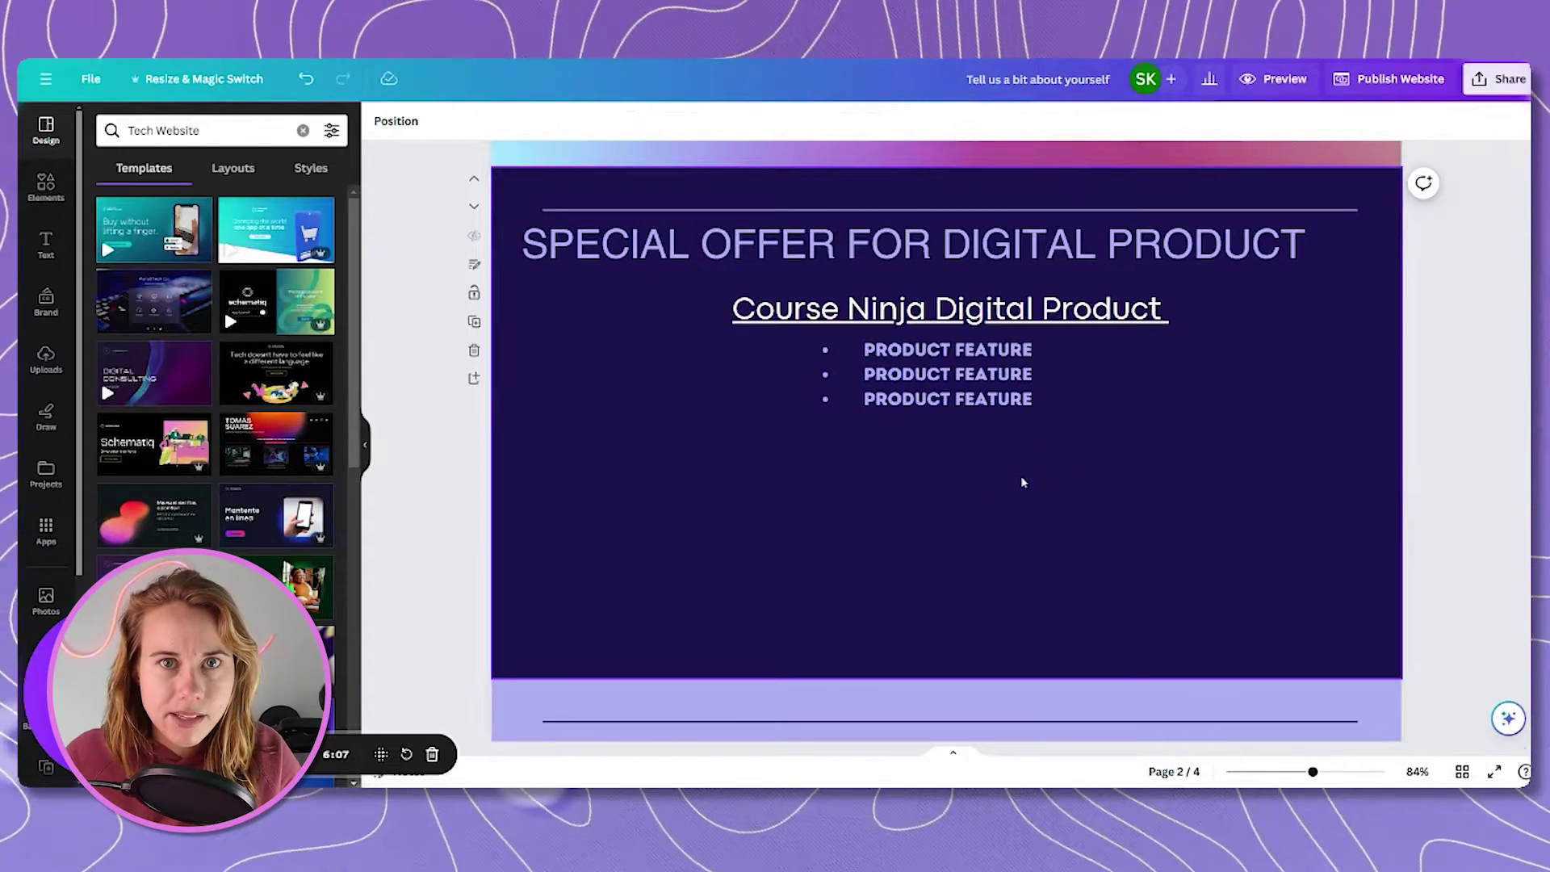
pyautogui.hotkey('ctrl', 'z')
pyautogui.click(1026, 517)
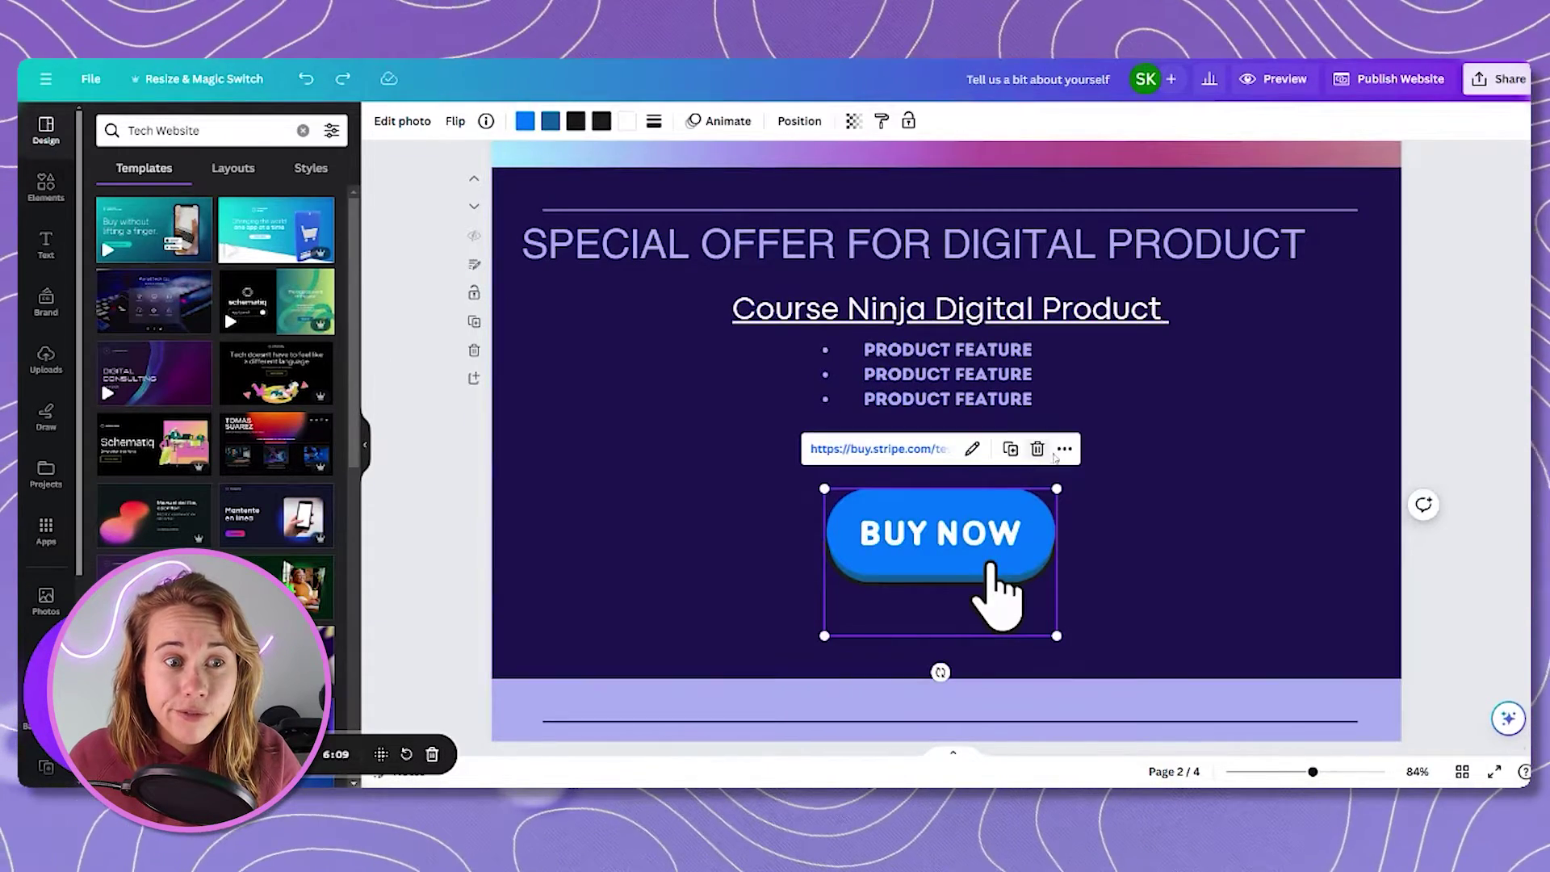
pyautogui.rightClick(1063, 453)
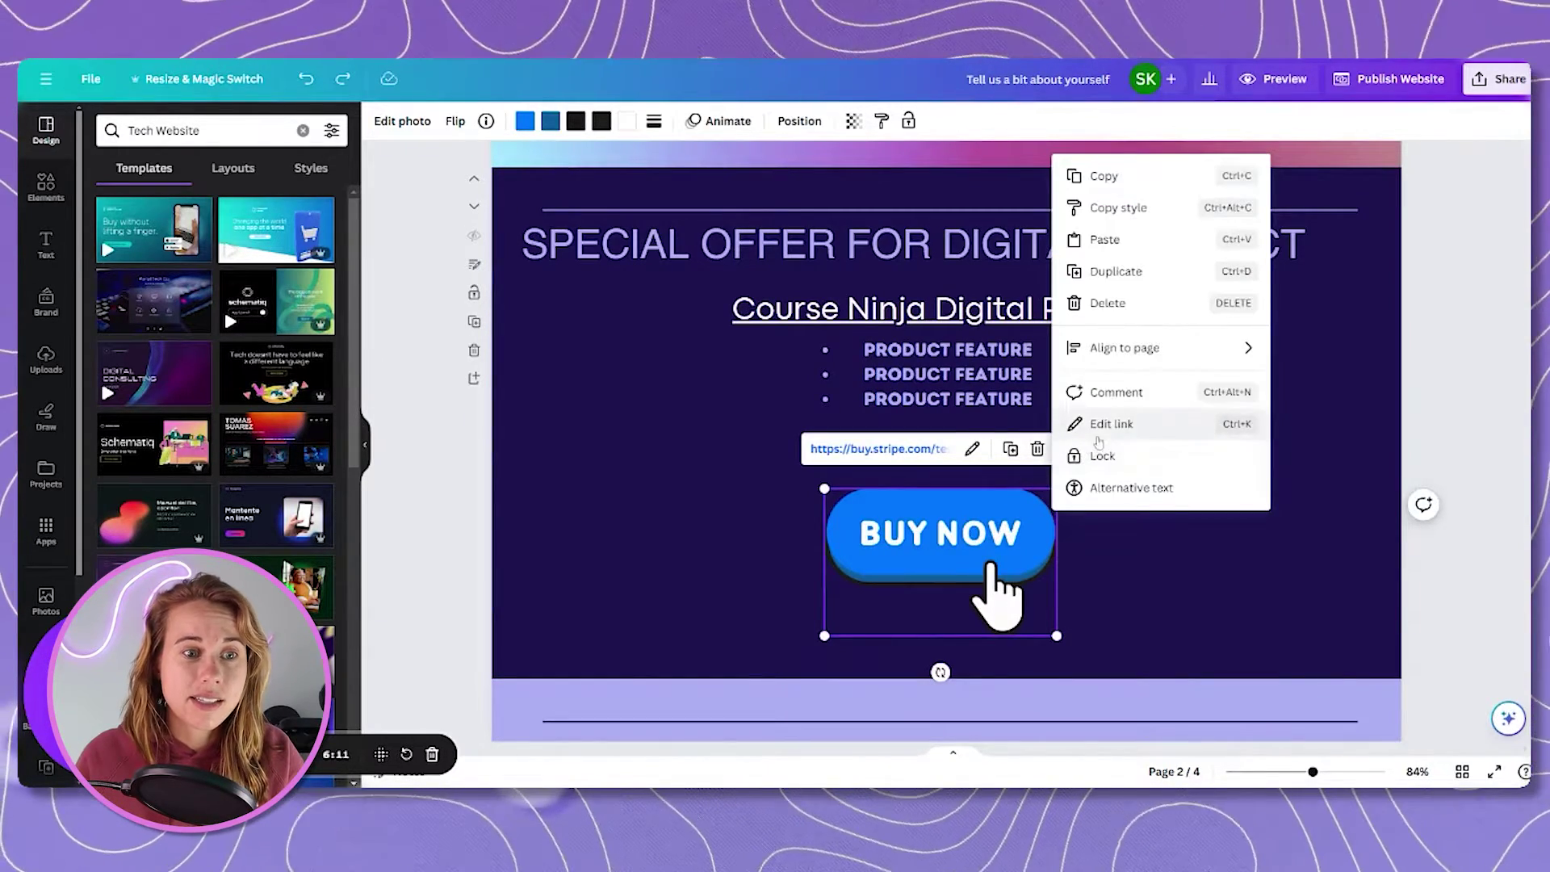
pyautogui.click(1111, 305)
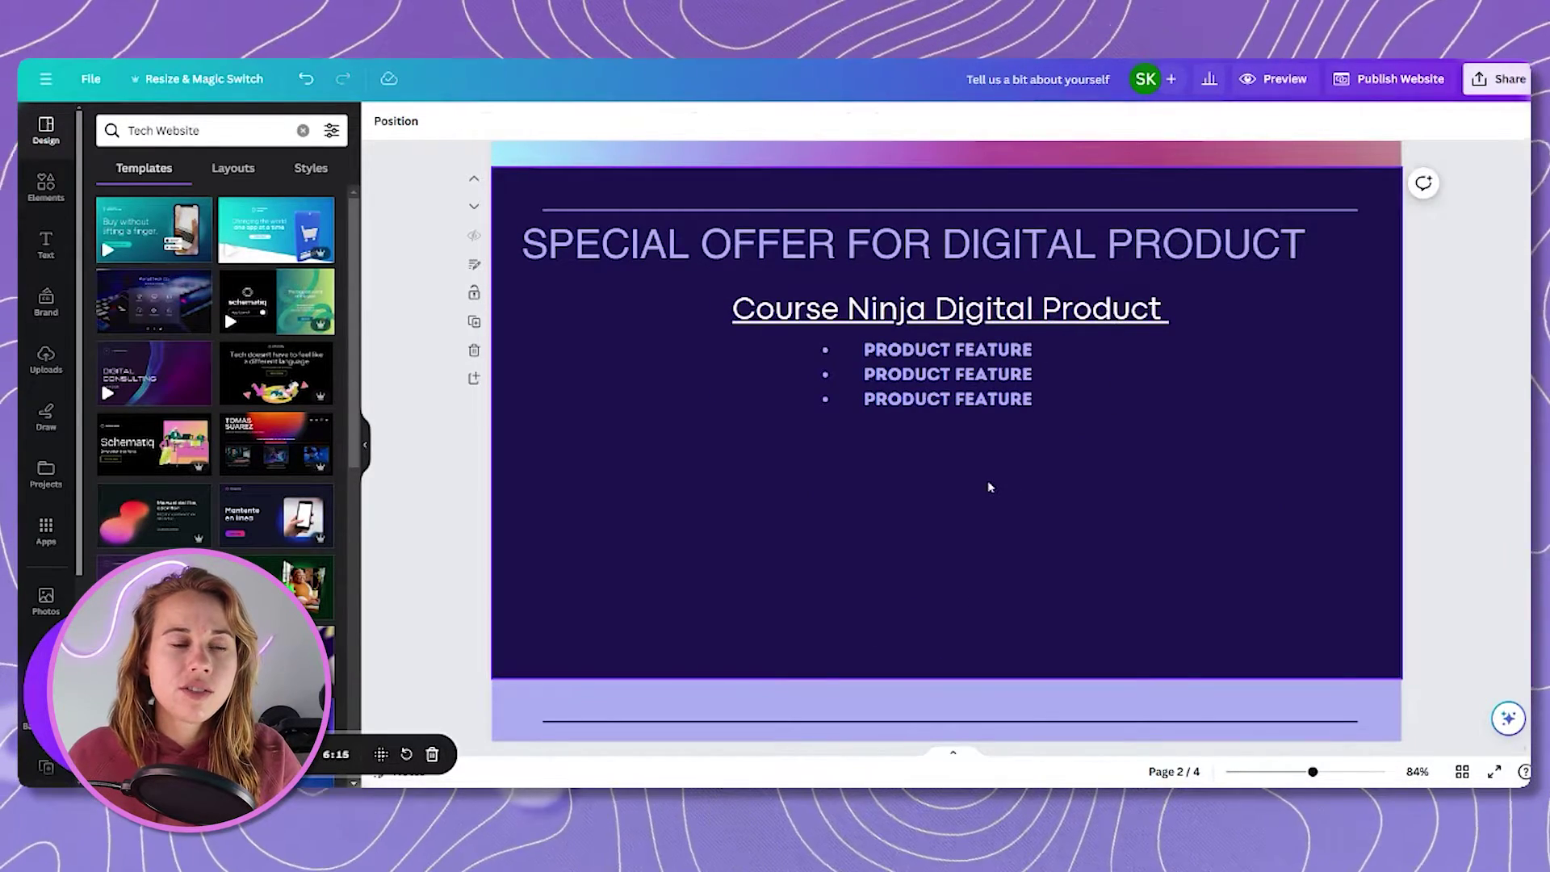
pyautogui.hotkey('ctrl', 'z')
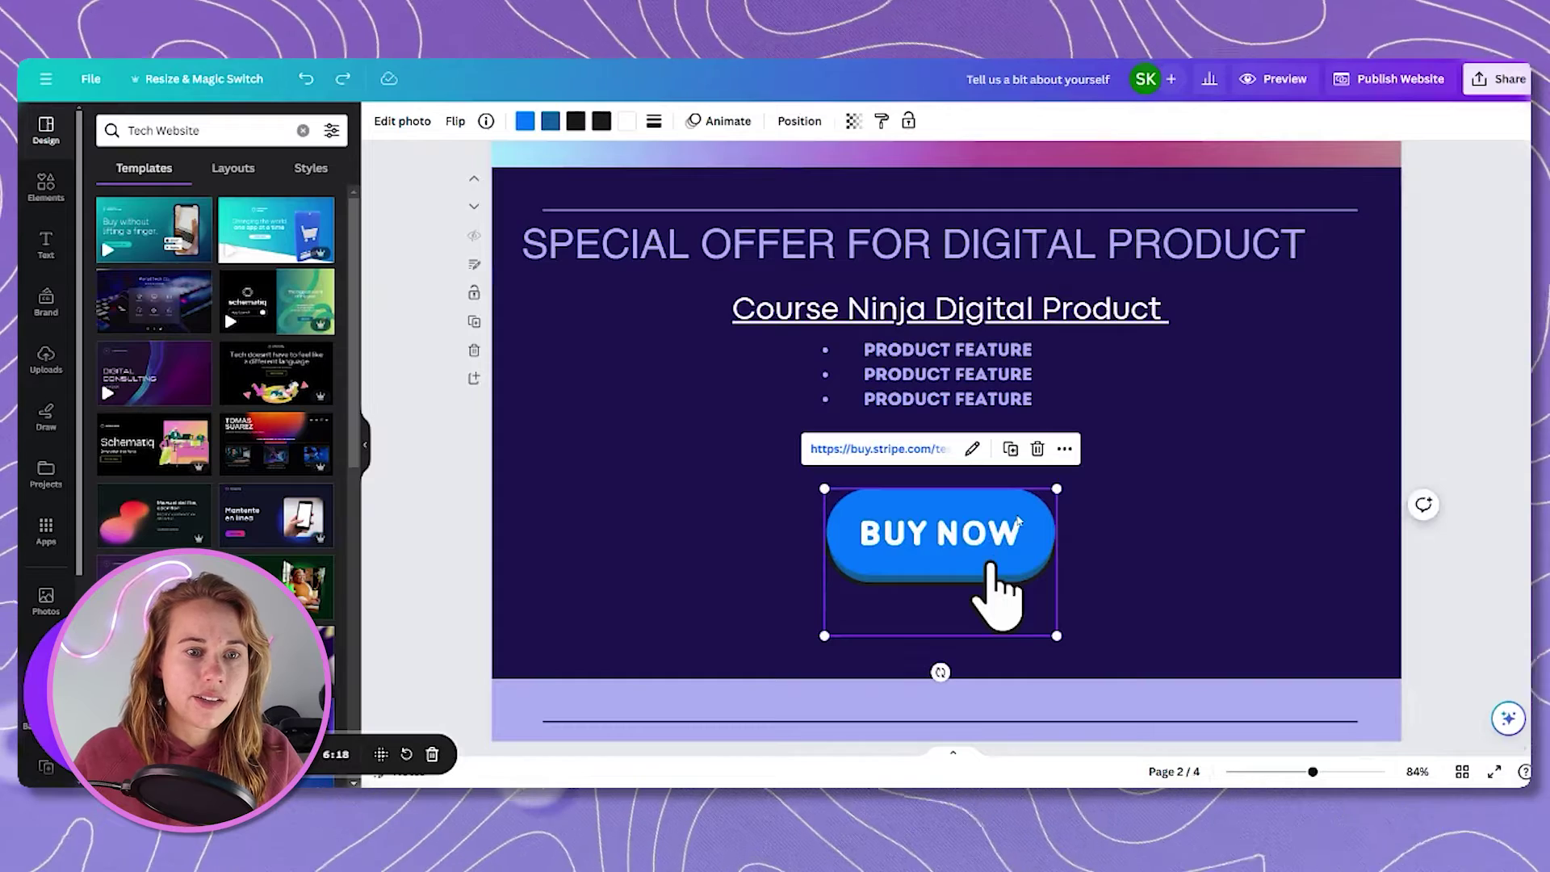
# Delete the old link from the BUY NOW button and deselect it.
pyautogui.click(974, 450)
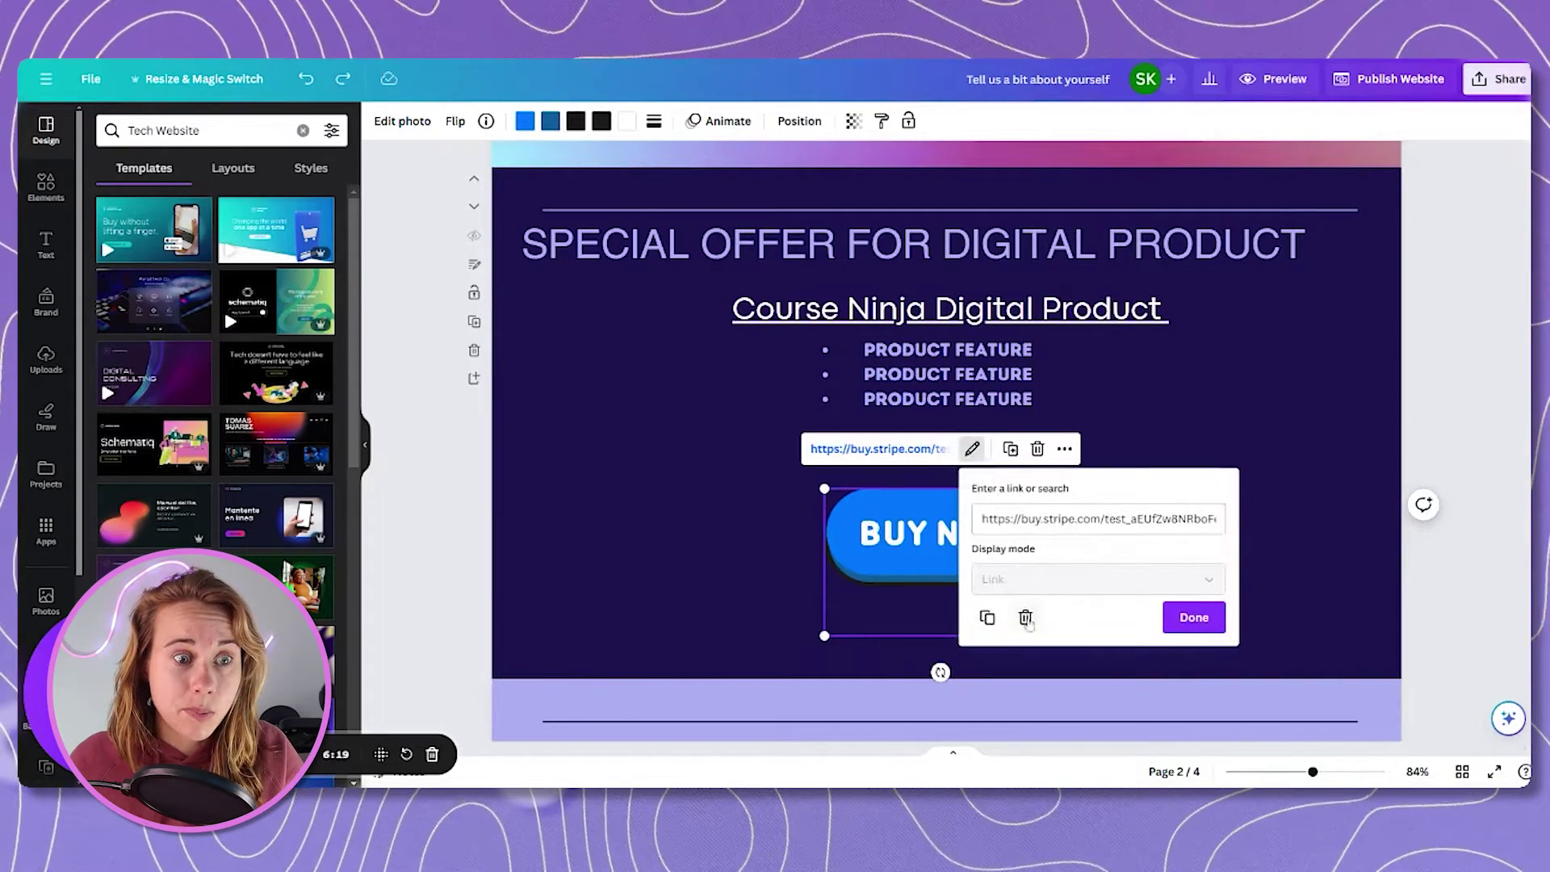
pyautogui.click(1025, 619)
pyautogui.click(1150, 407)
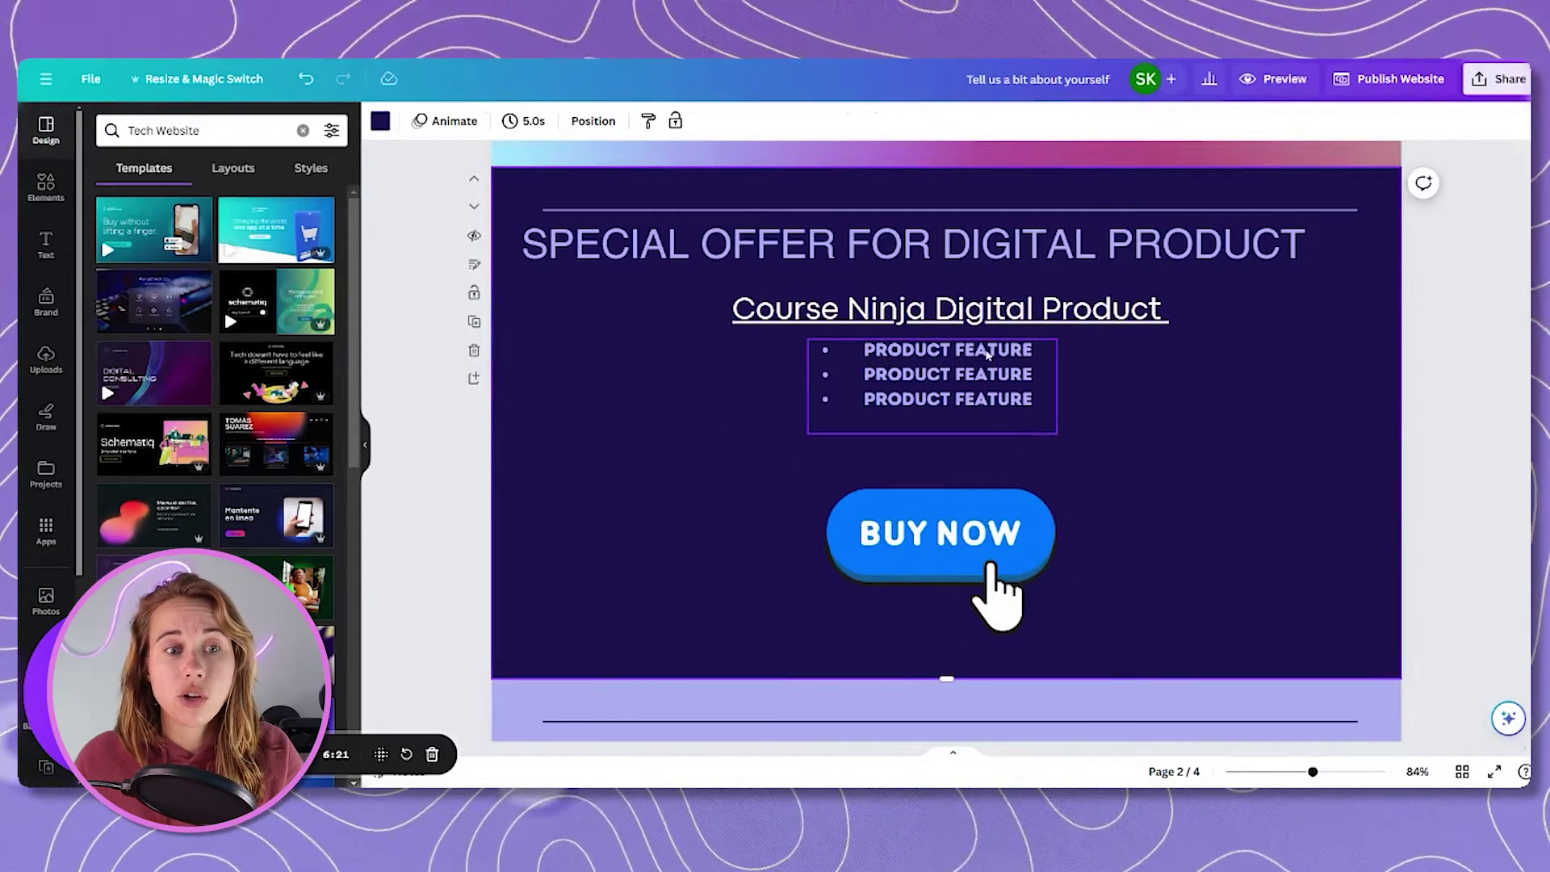
pyautogui.click(971, 518)
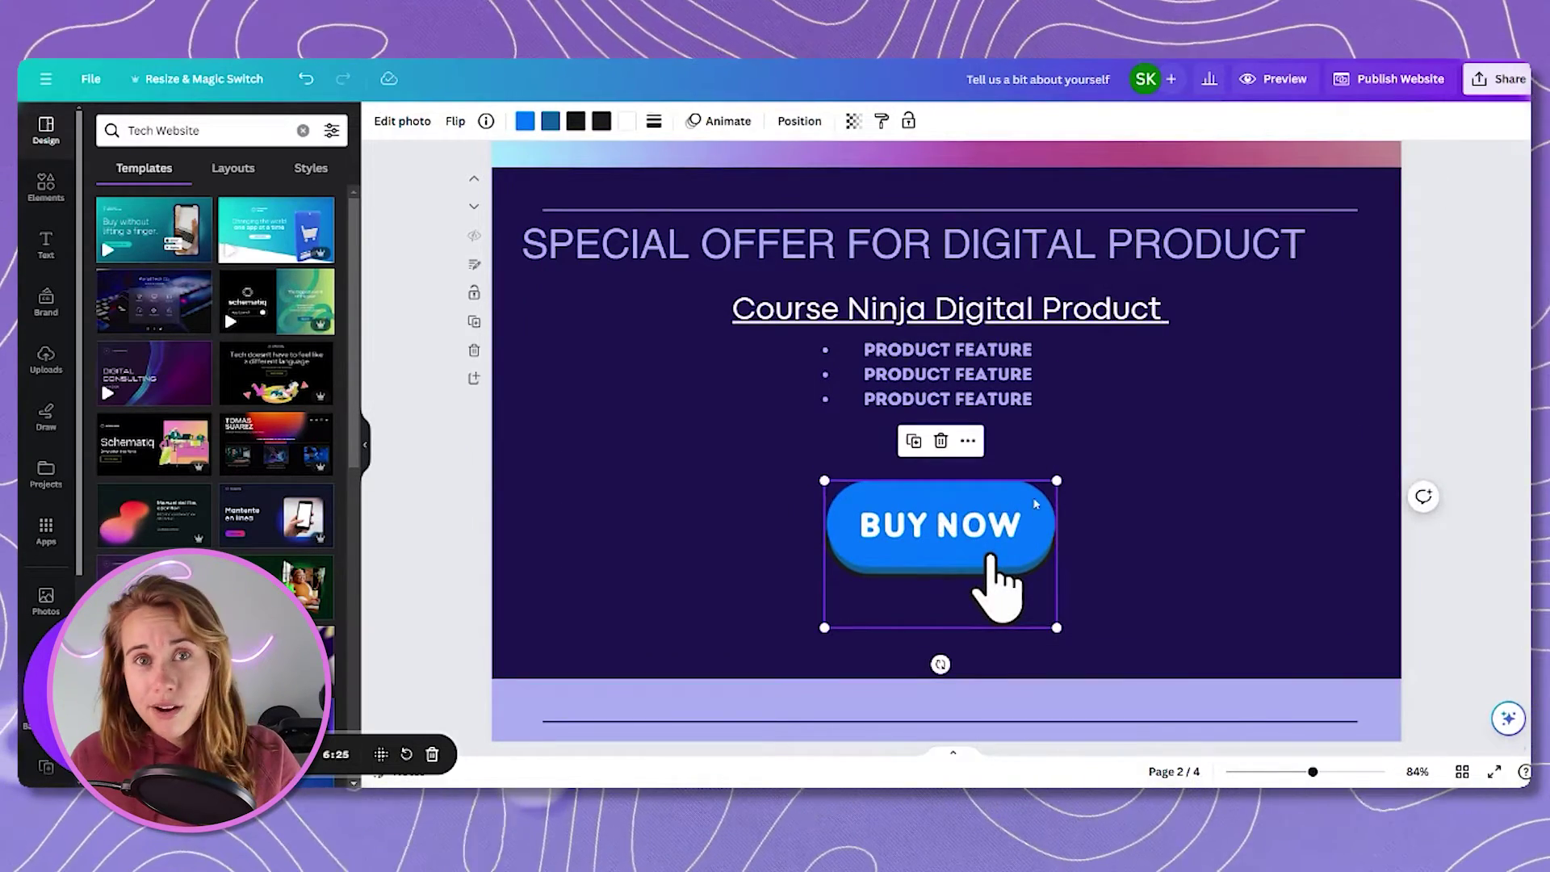
pyautogui.click(1179, 505)
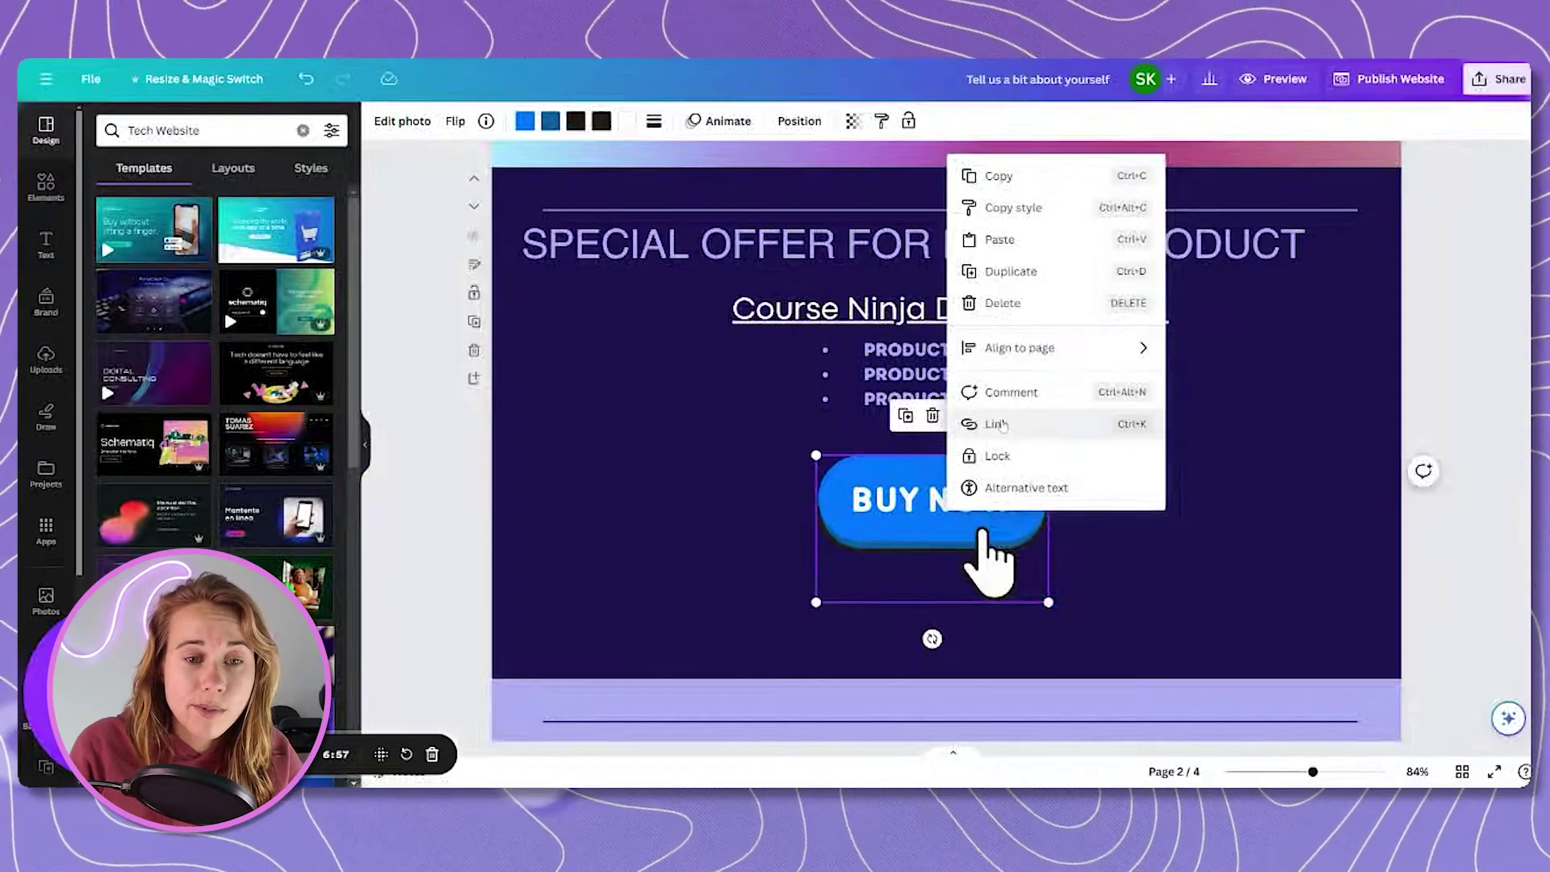
# Link BUY NOW to the pasted buy.stripe.com checkout URL and preview the website.
pyautogui.hotkey('ctrl', 'k')
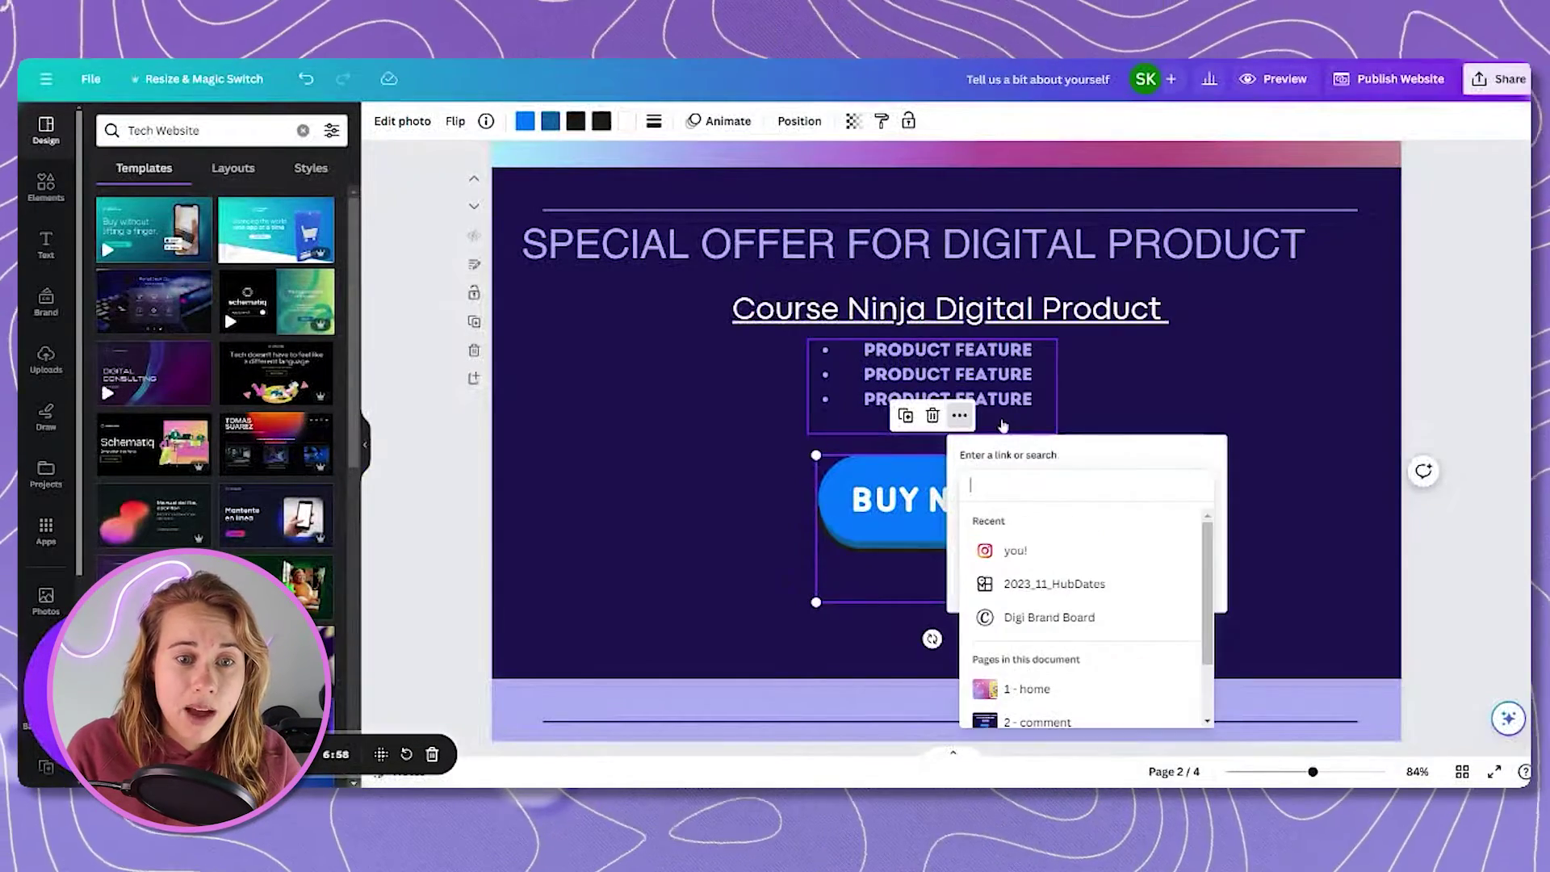
pyautogui.write('https://buy.stripe.com/test_28o8x42pt64l5hu146')
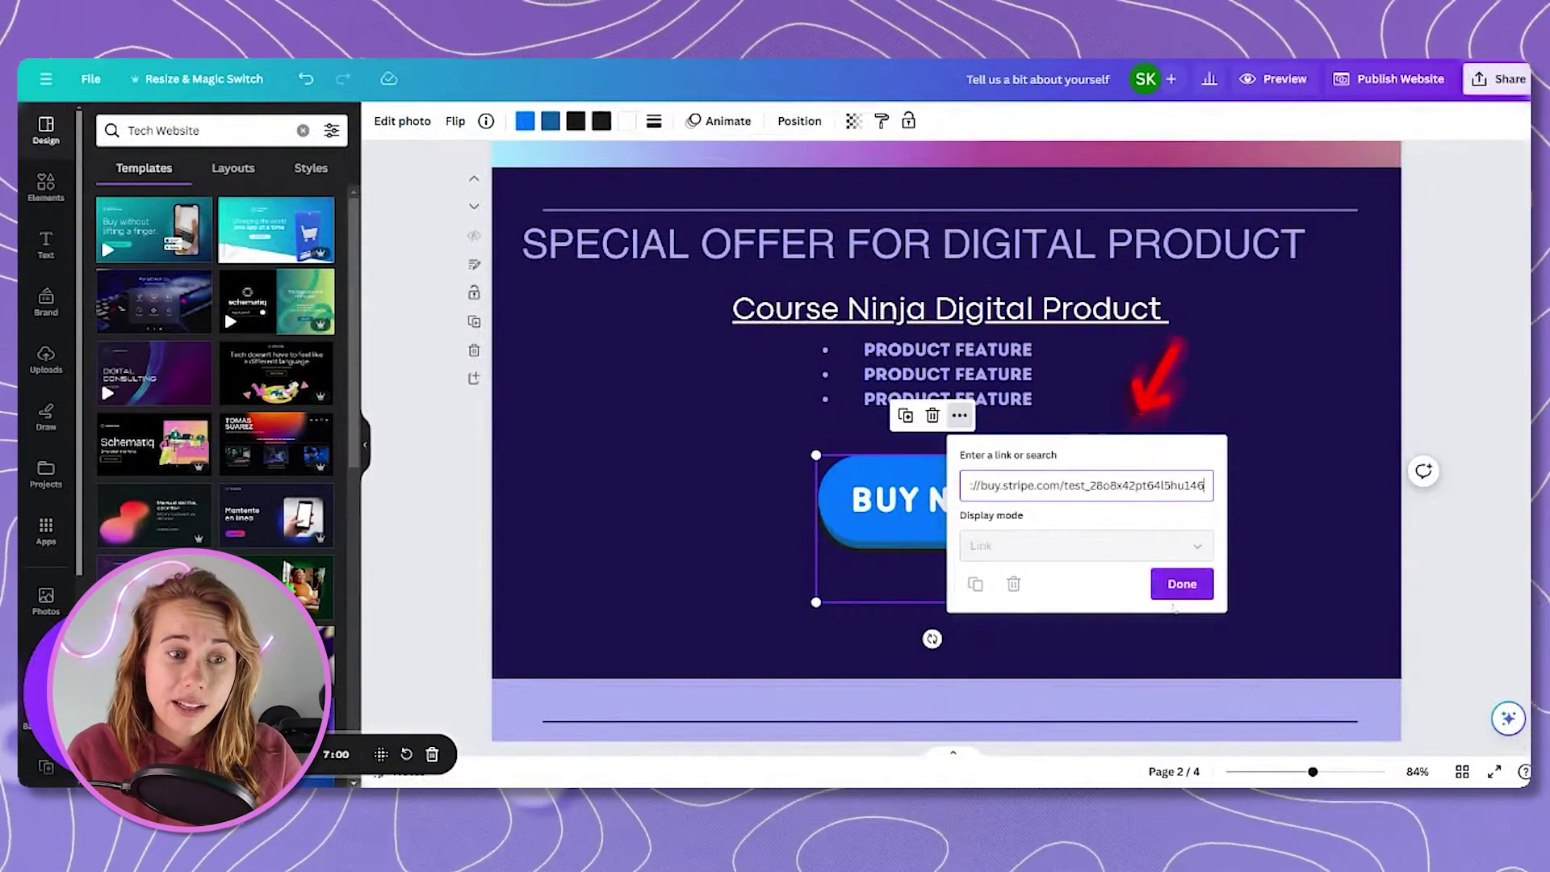
pyautogui.click(1181, 586)
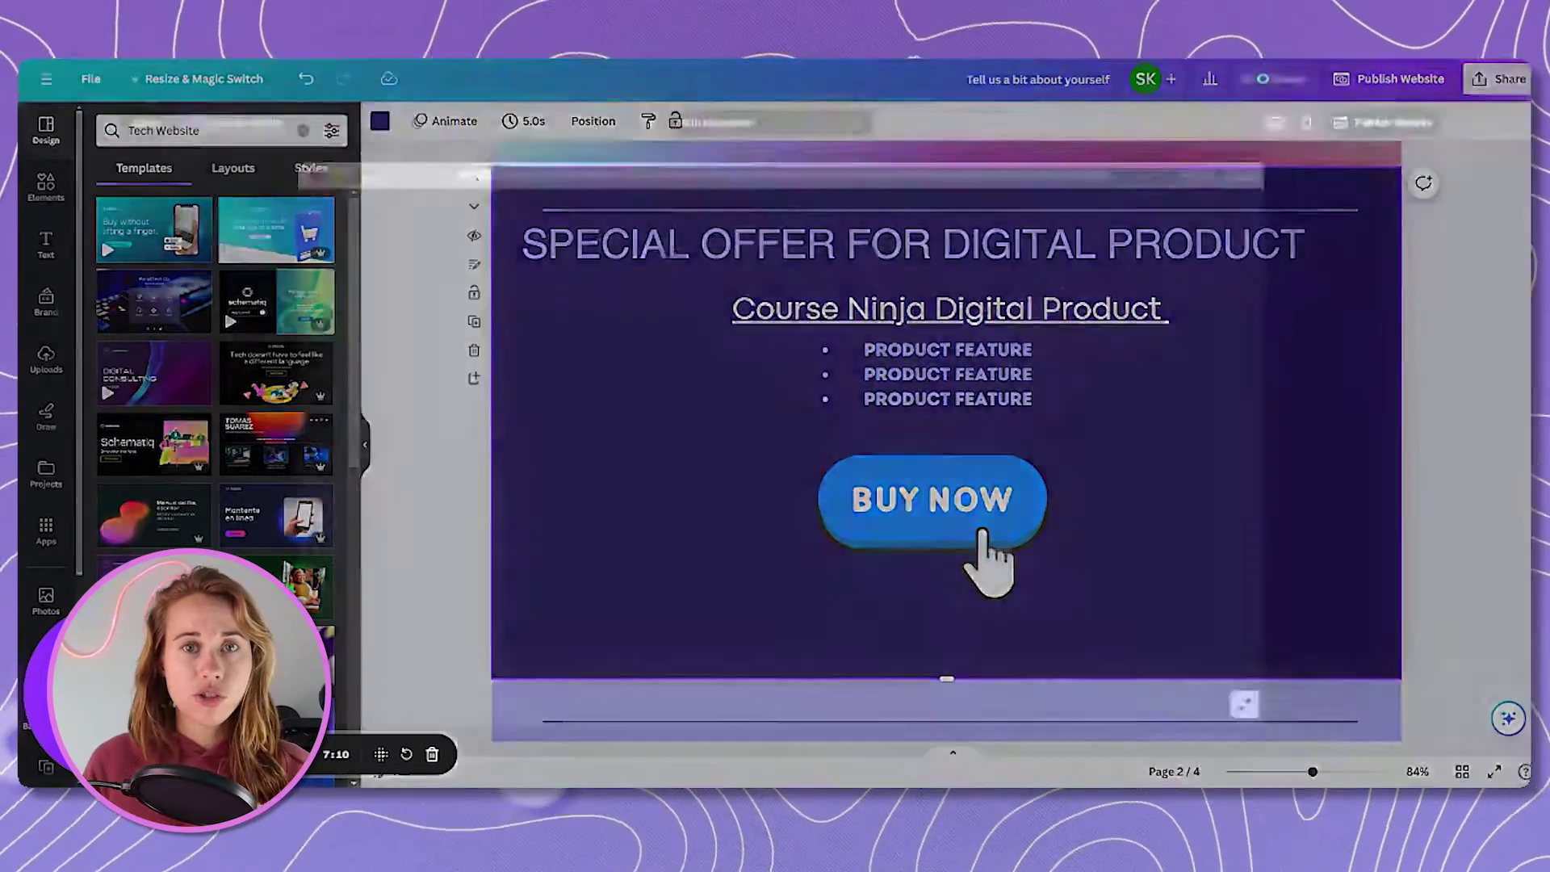
pyautogui.click(1275, 79)
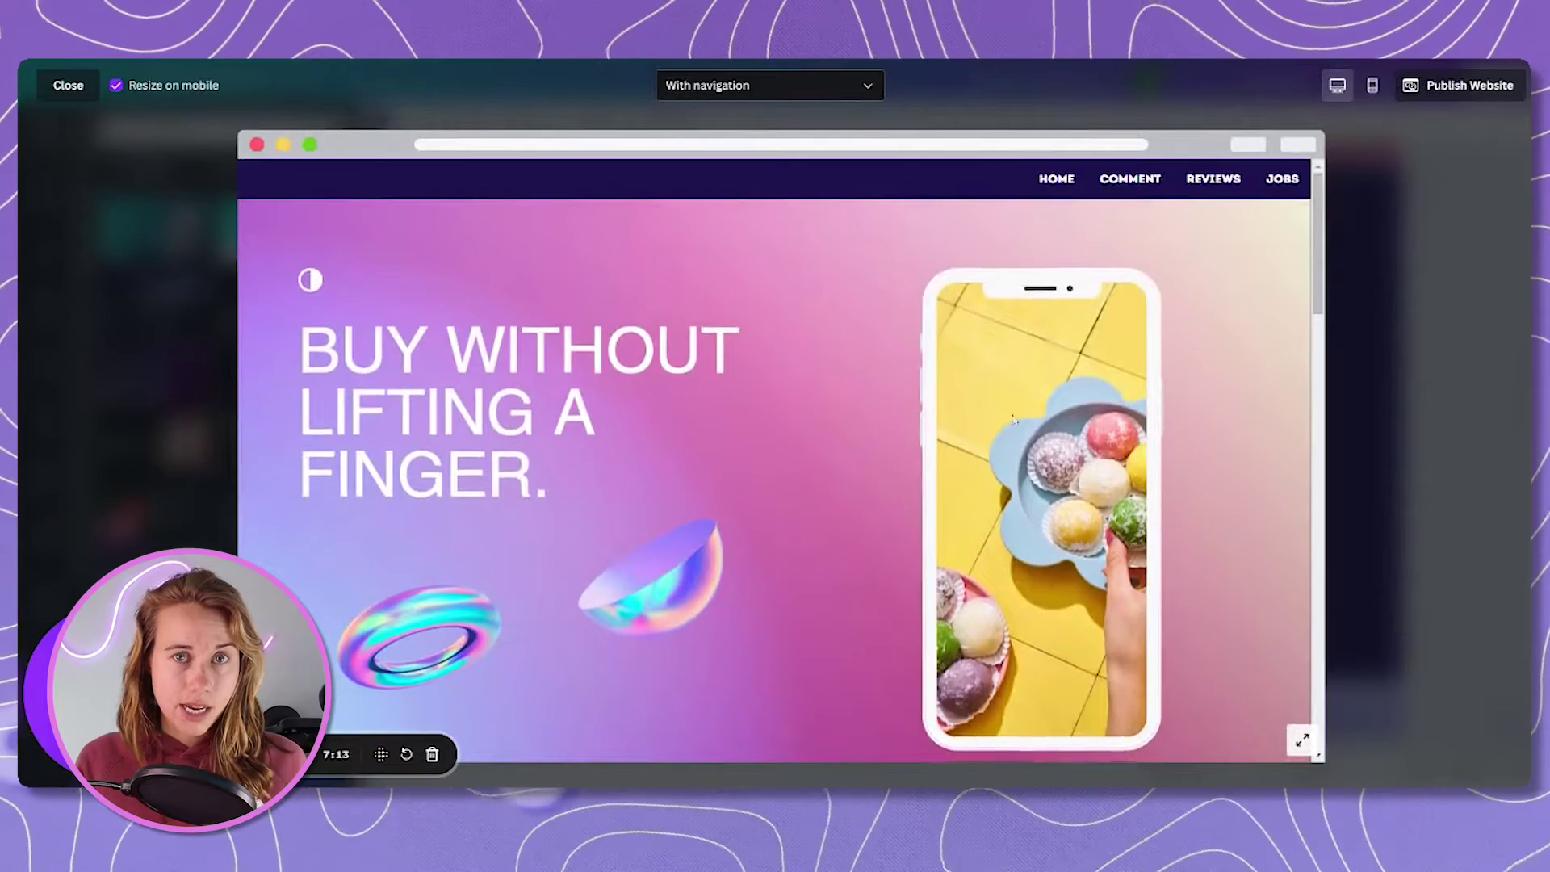
# Pay for the $4.50 product at checkout using the test card number and a ZIP code.
pyautogui.scroll(-5, 913, 394)
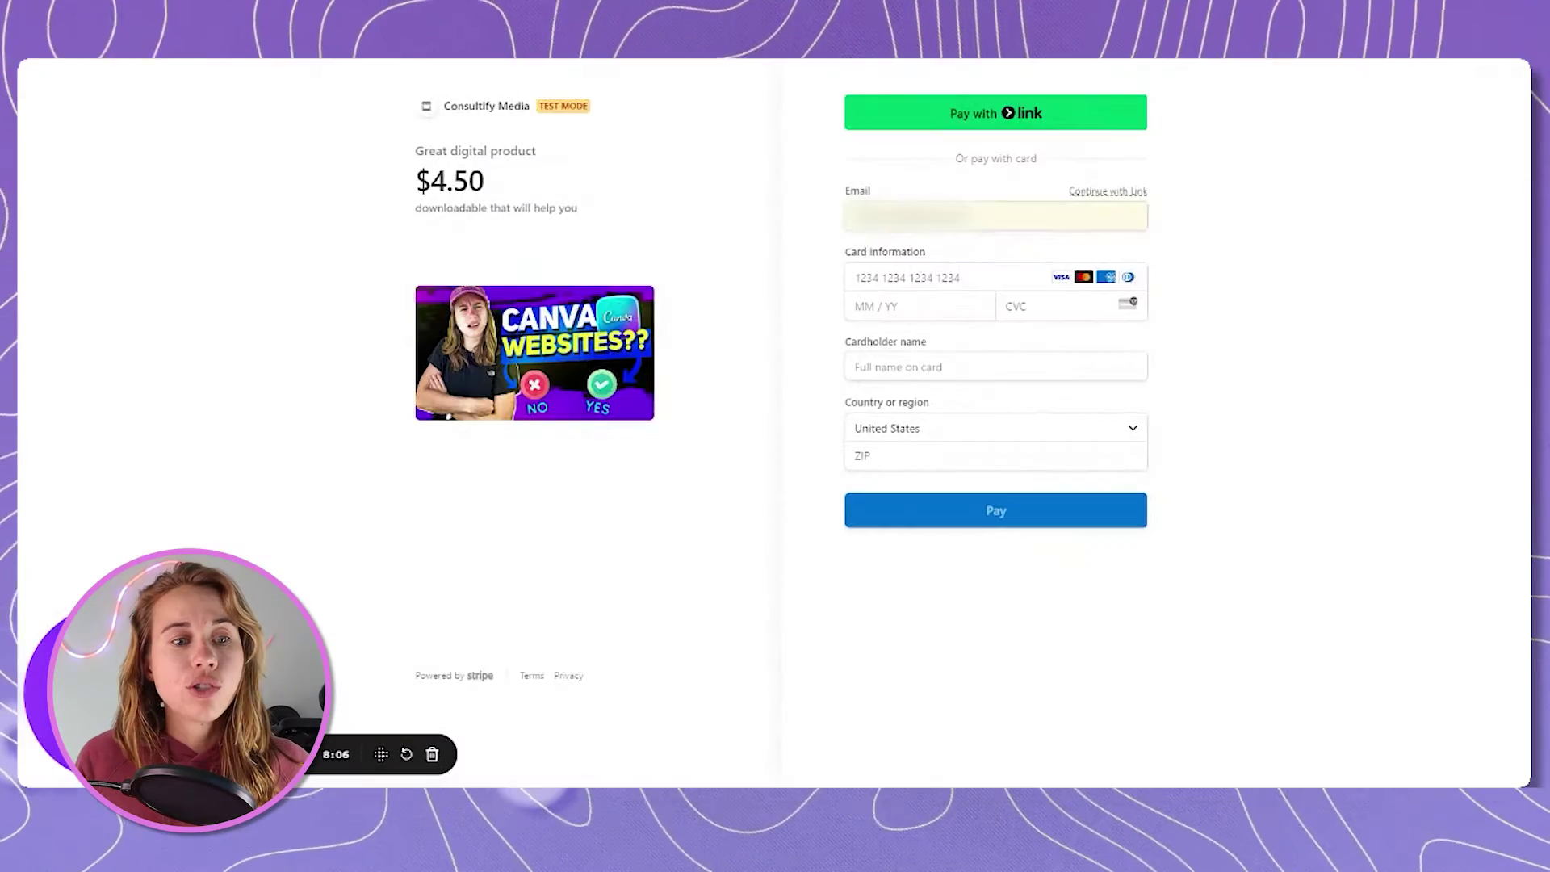
pyautogui.click(929, 277)
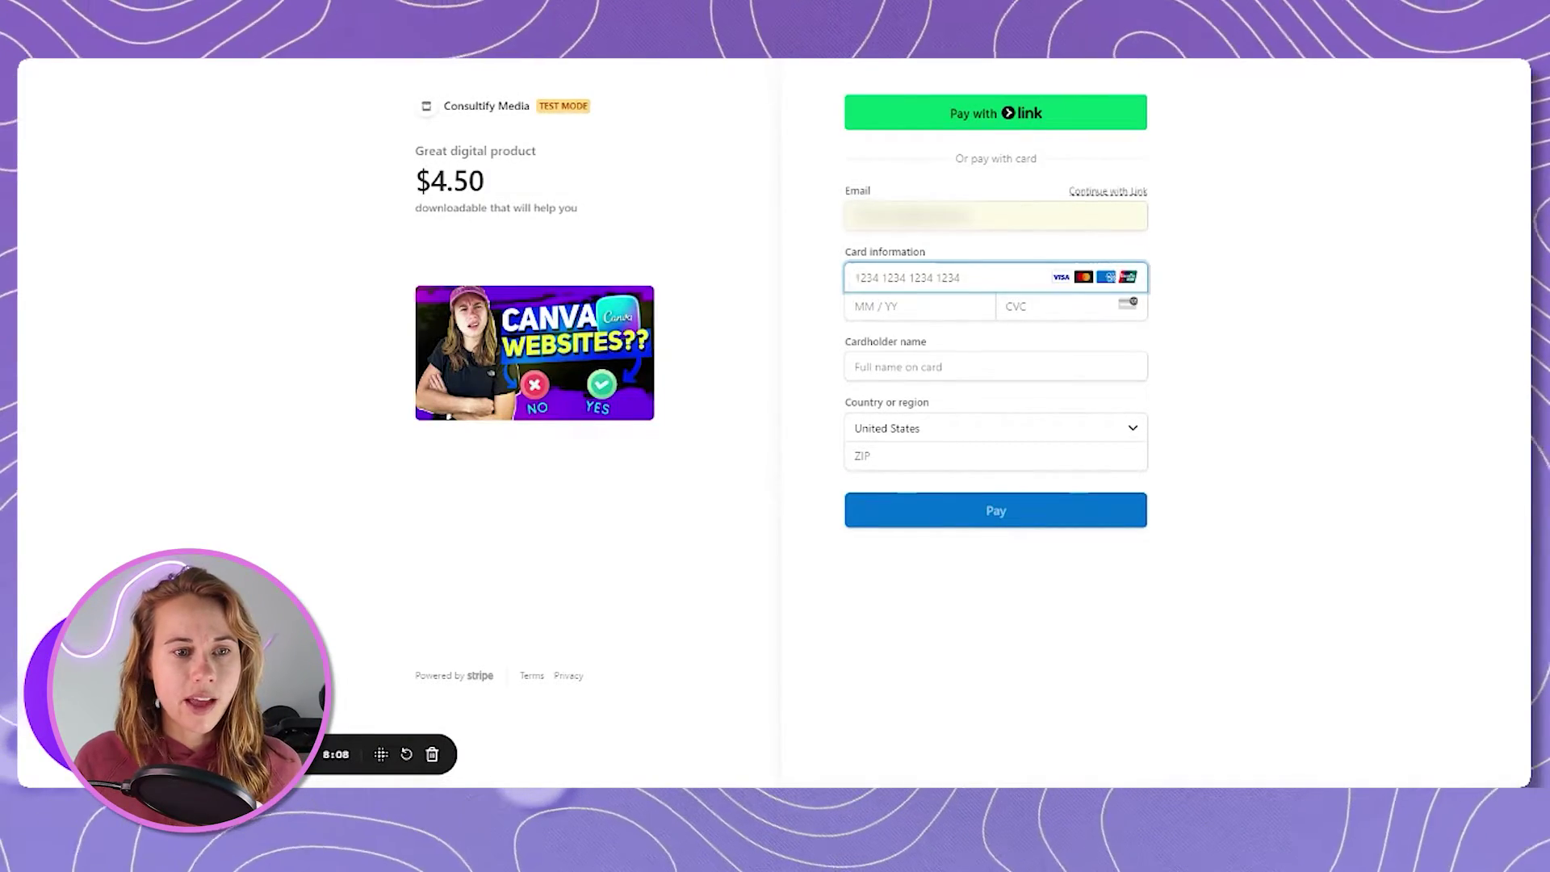
pyautogui.hotkey('ctrl', 'v')
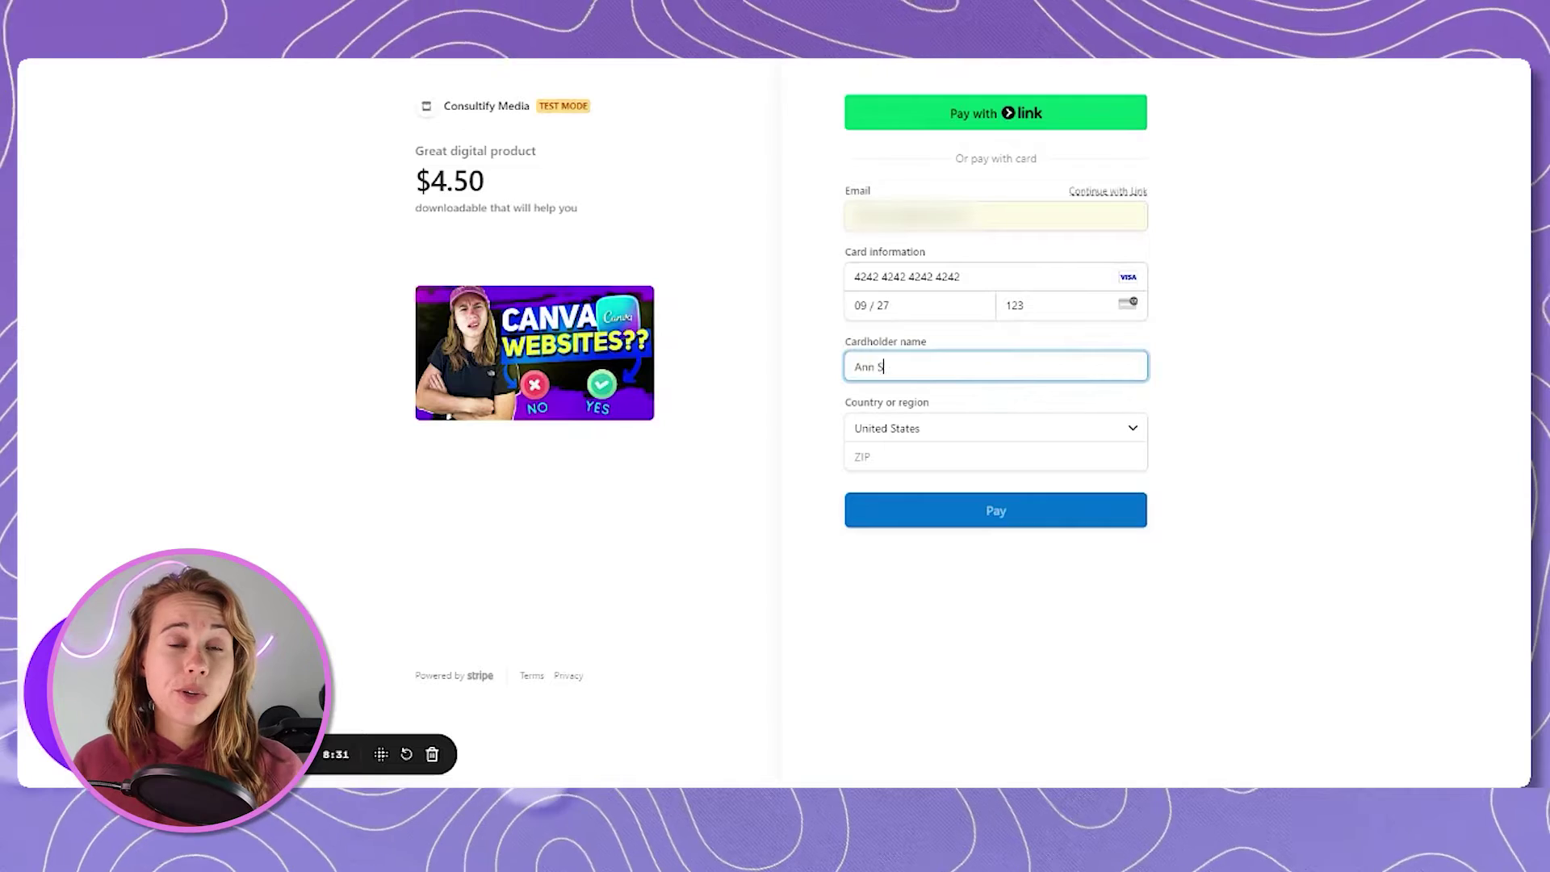
pyautogui.click(996, 456)
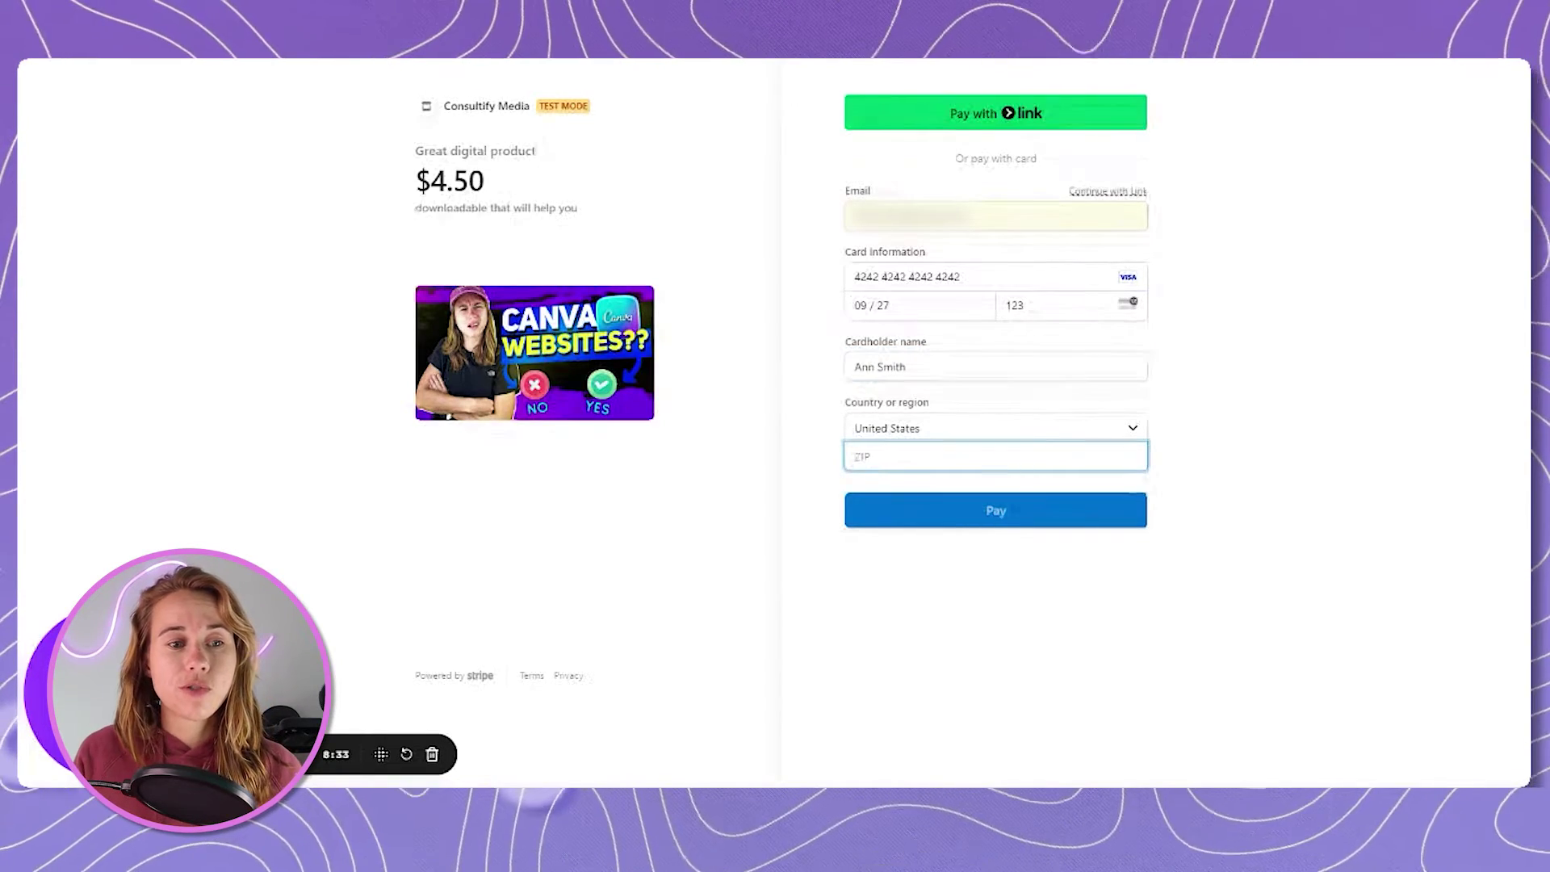
pyautogui.write('1806')
pyautogui.click(1066, 495)
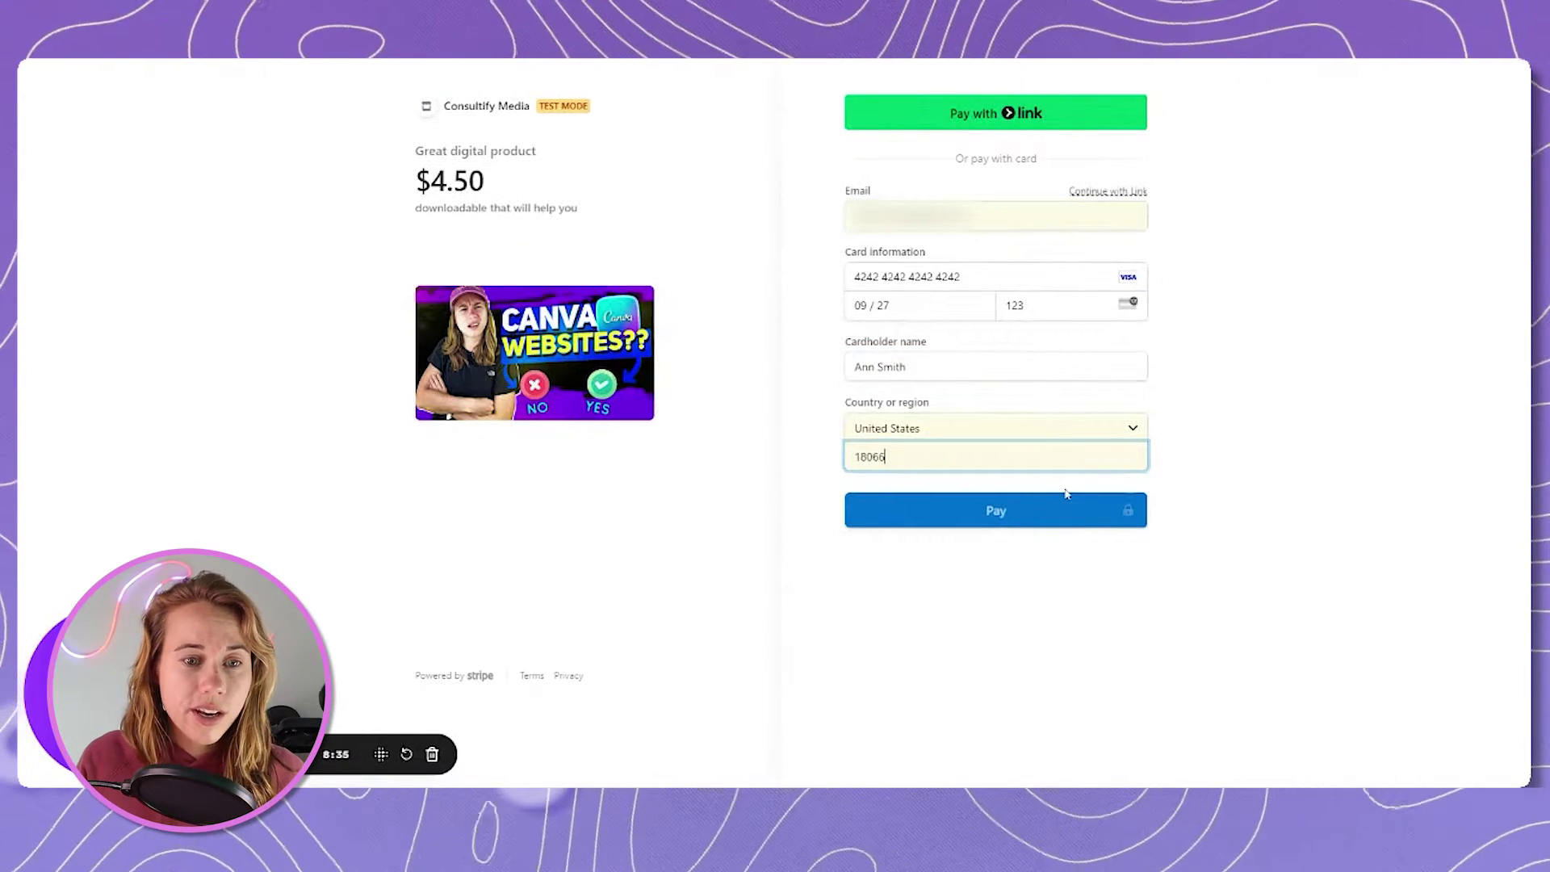
pyautogui.click(1023, 512)
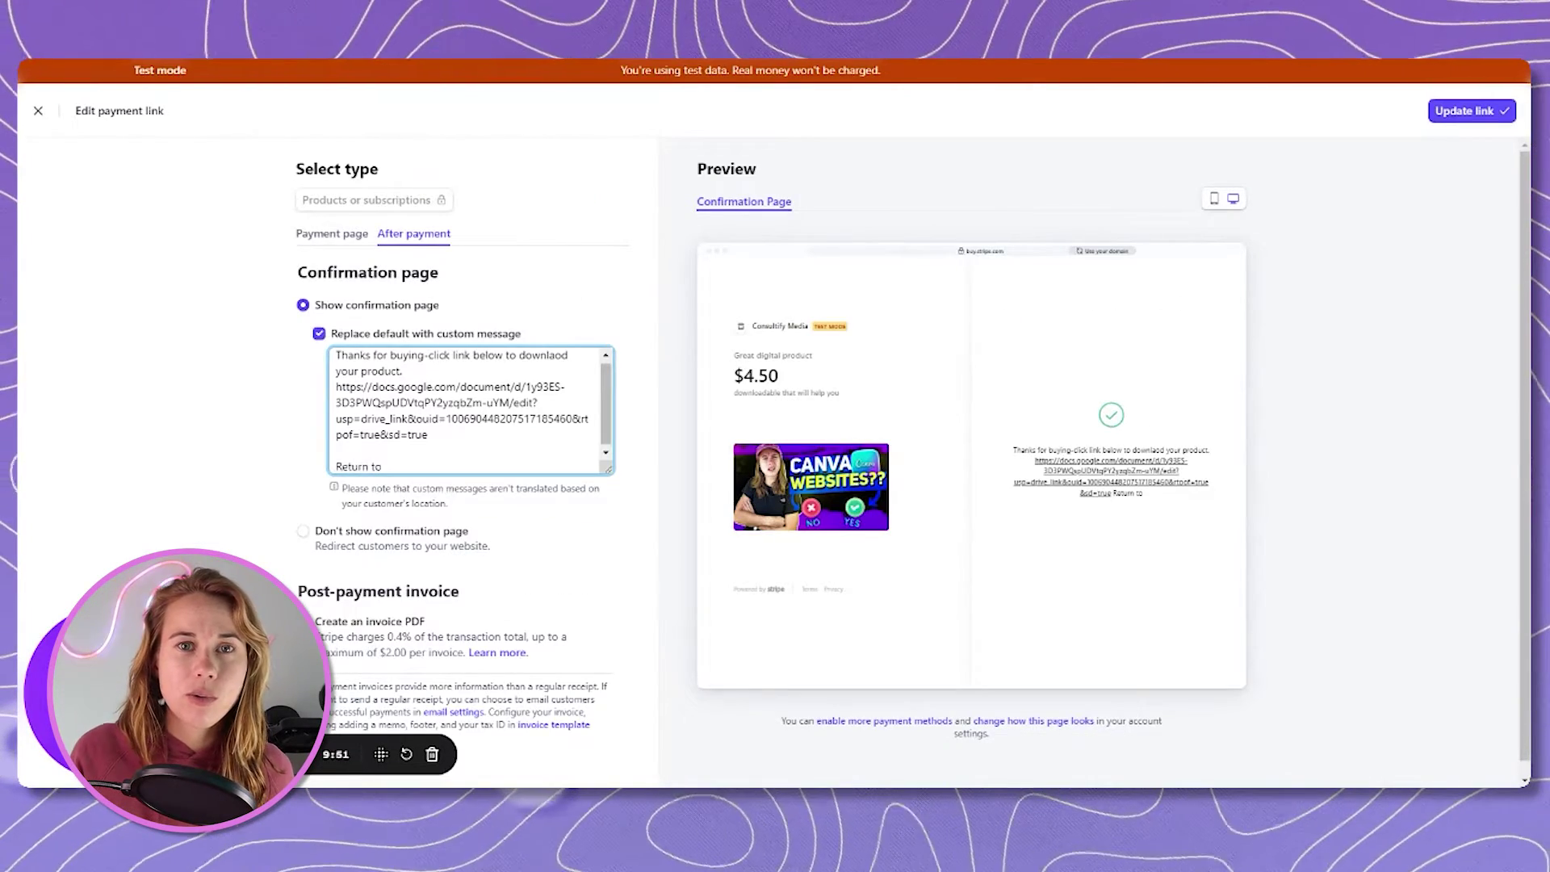
# Append 'Return to our site:' with the Canva site address to the message and update the link.
pyautogui.write('our site')
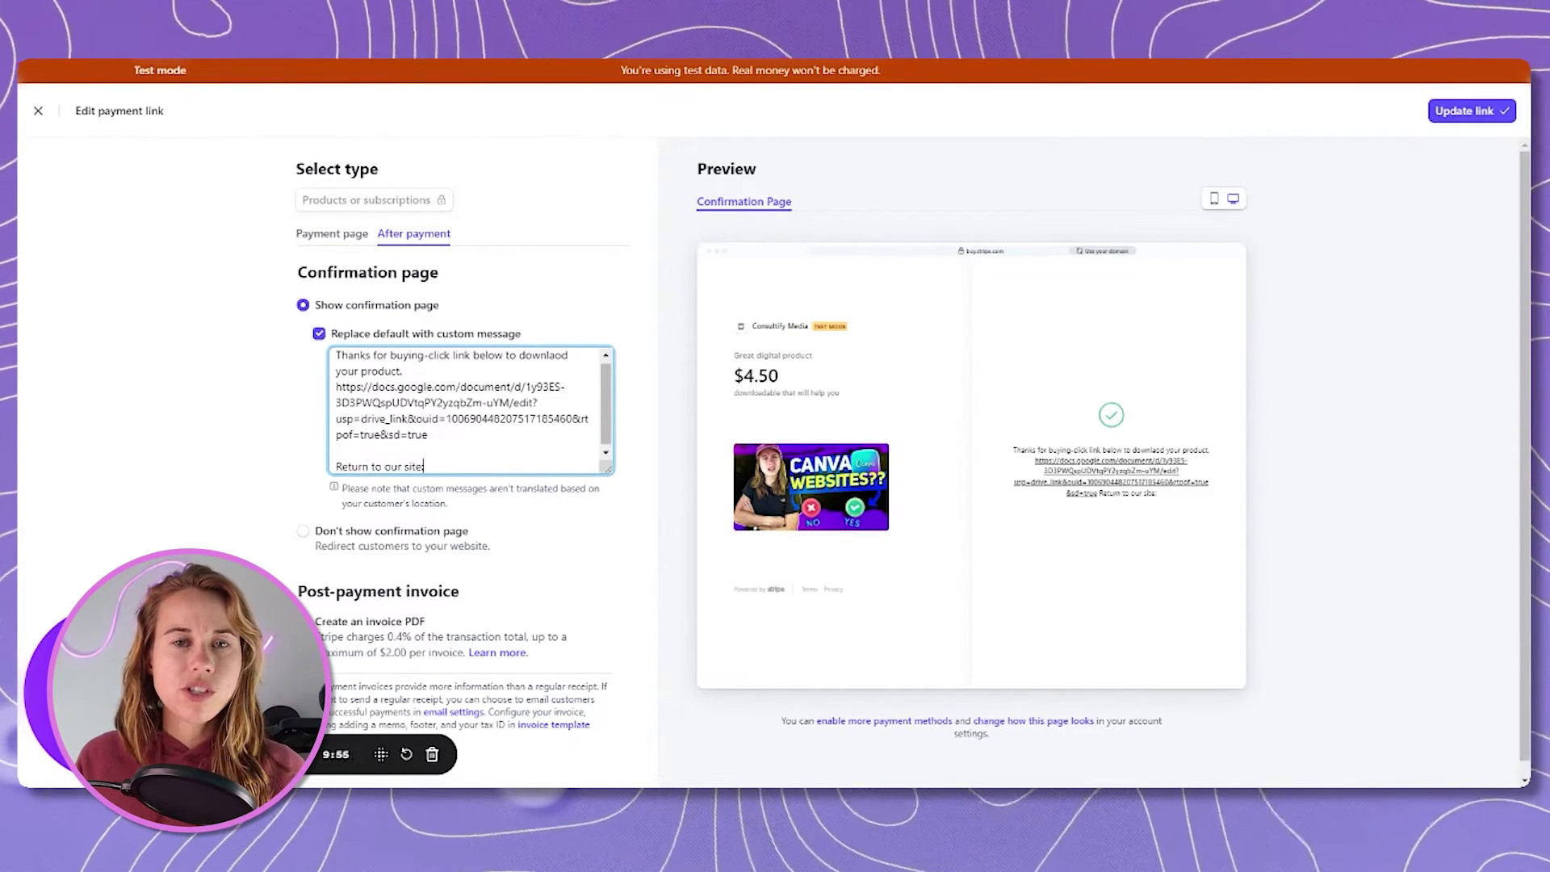
pyautogui.write(':')
pyautogui.press('Return')
pyautogui.write('https://barracuda.my.canva.site/tell-us-a-bit-about-yourself')
pyautogui.press('Return')
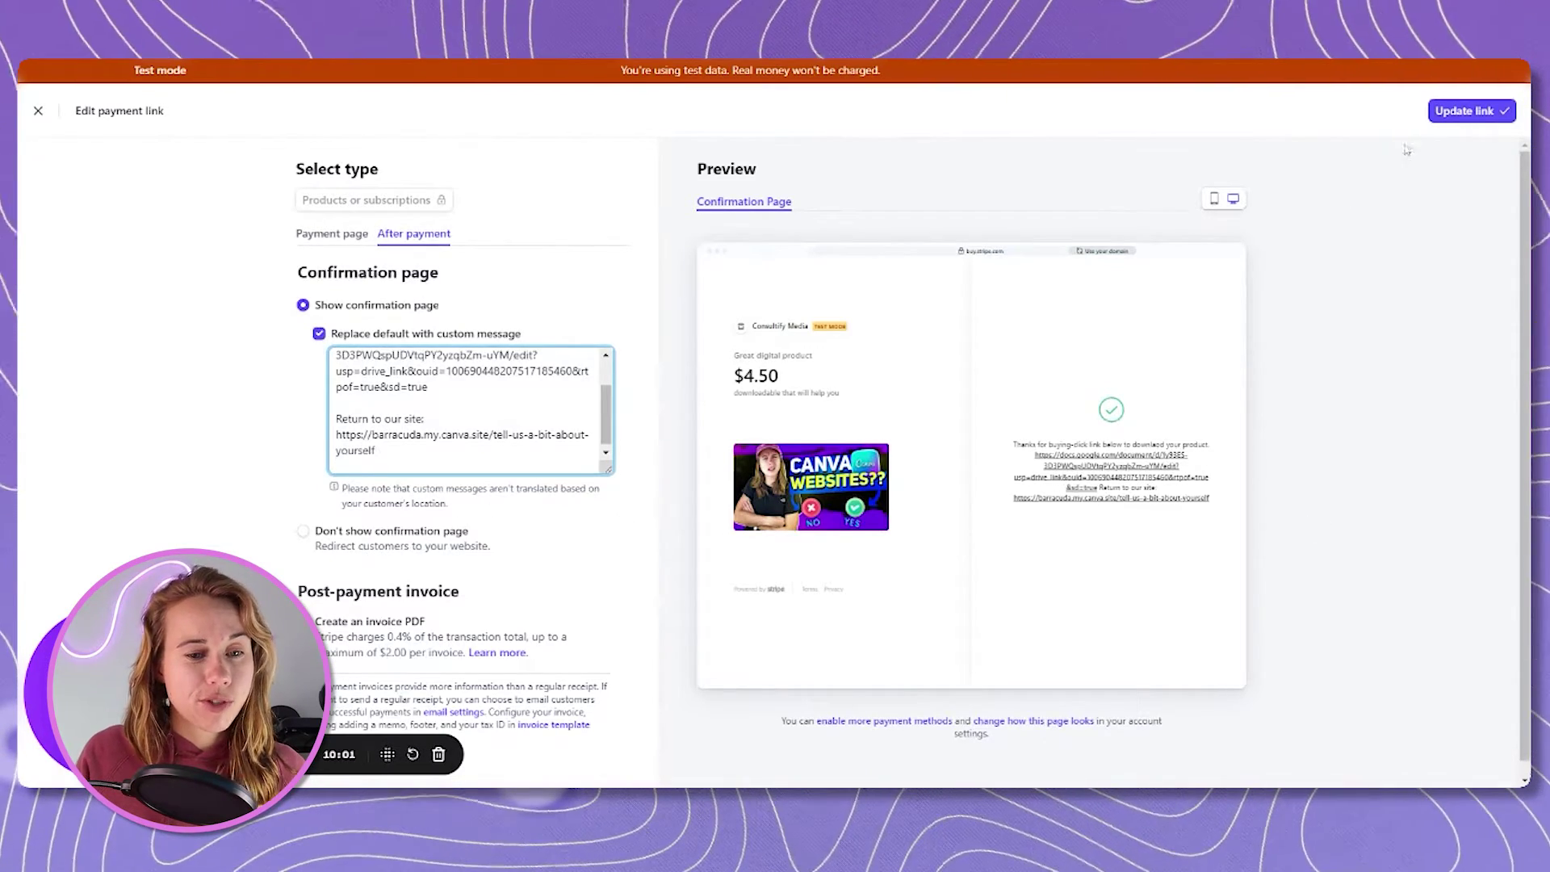
pyautogui.click(1471, 112)
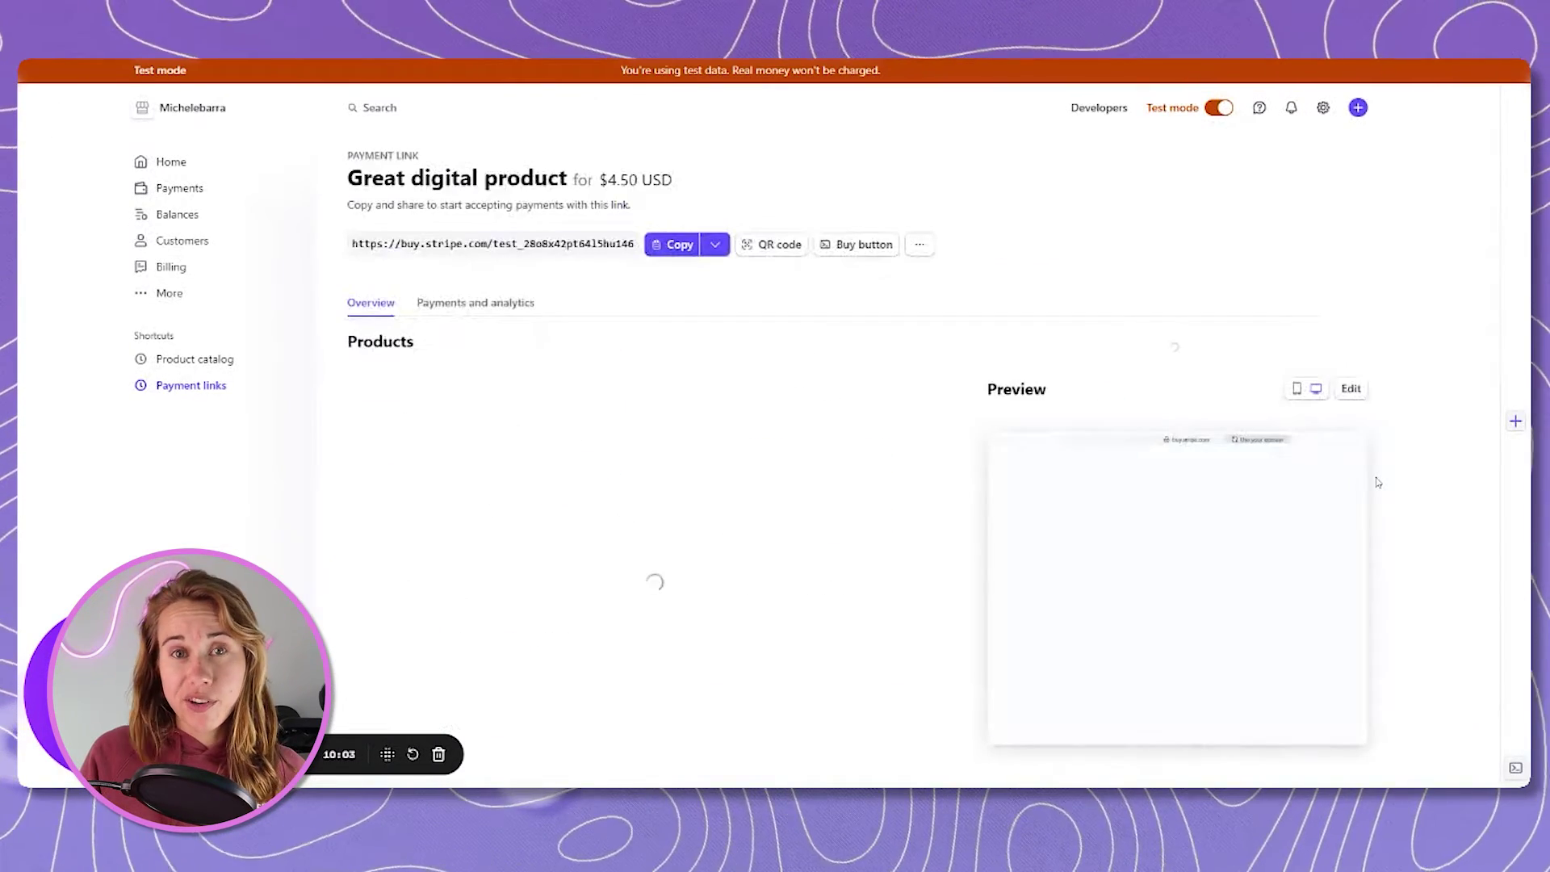